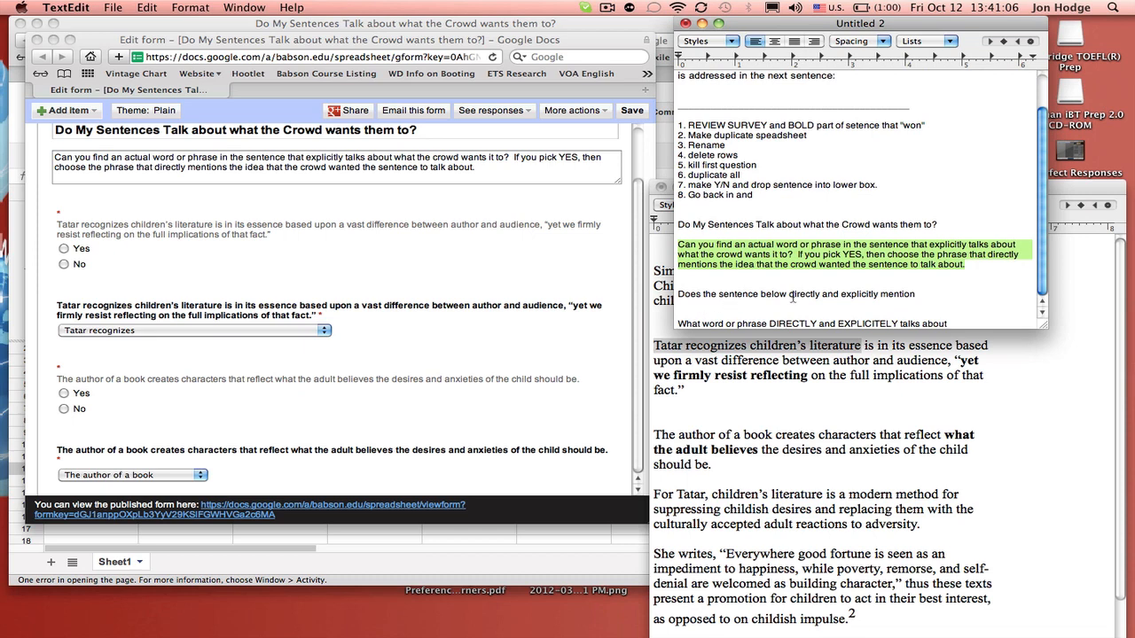
Step: Copy "Does the sentence below directly and explicitly mention" from the notes and make it the title of the form's first Yes/No question
{"action": "left_click_drag", "start_coordinate": [932, 293], "coordinate": [676, 297]}
{"action": "key", "text": "super+c"}
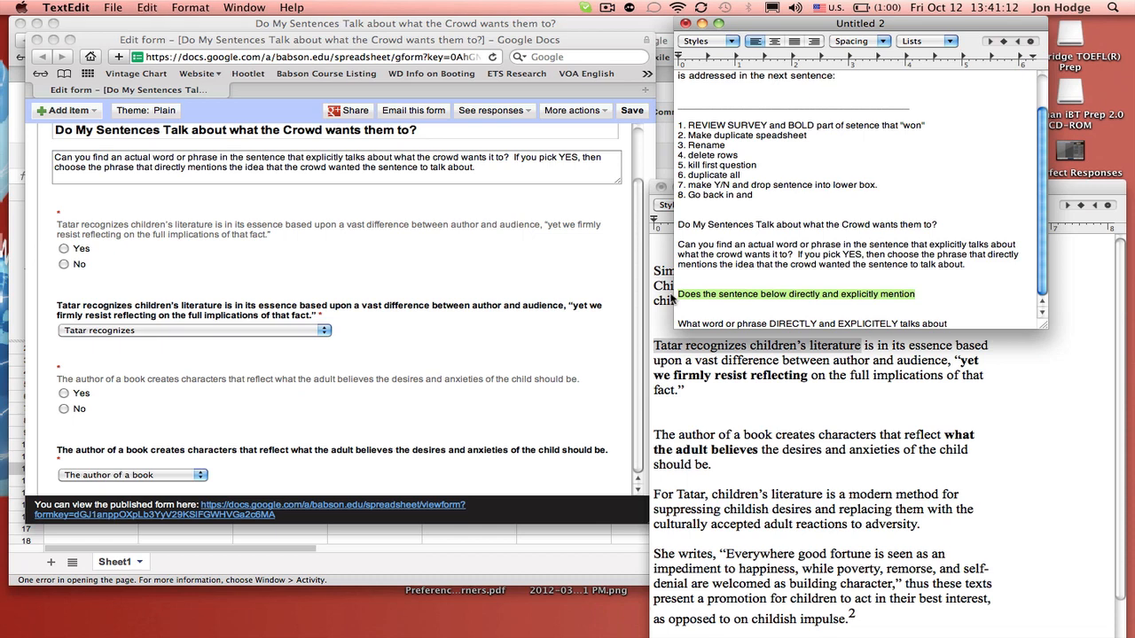
{"action": "left_click", "coordinate": [467, 243]}
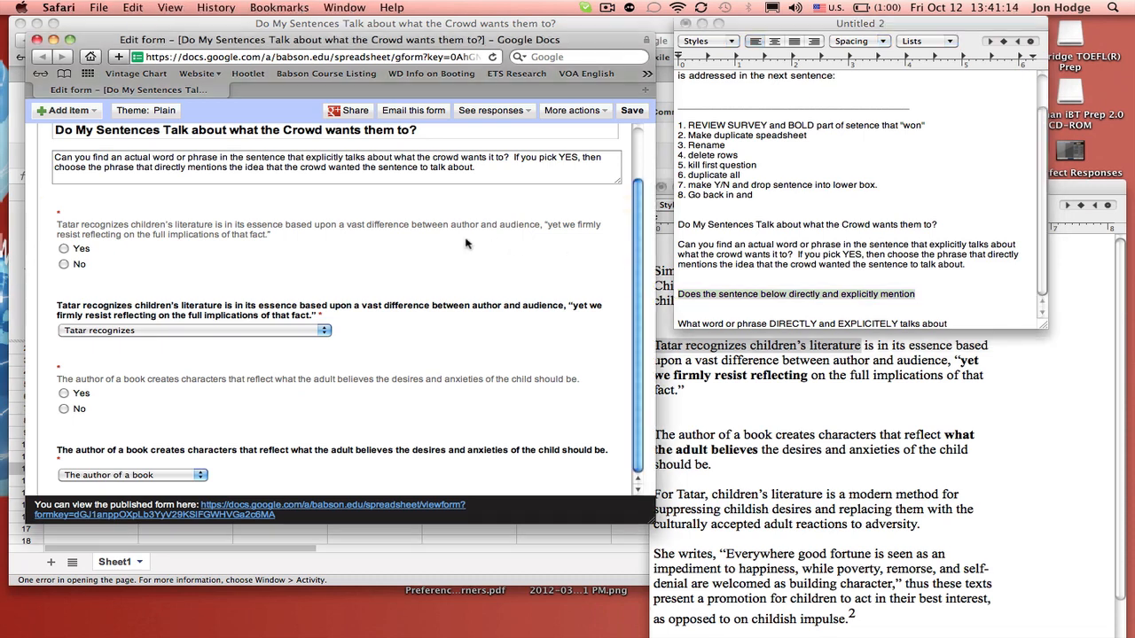
{"action": "left_click", "coordinate": [569, 210]}
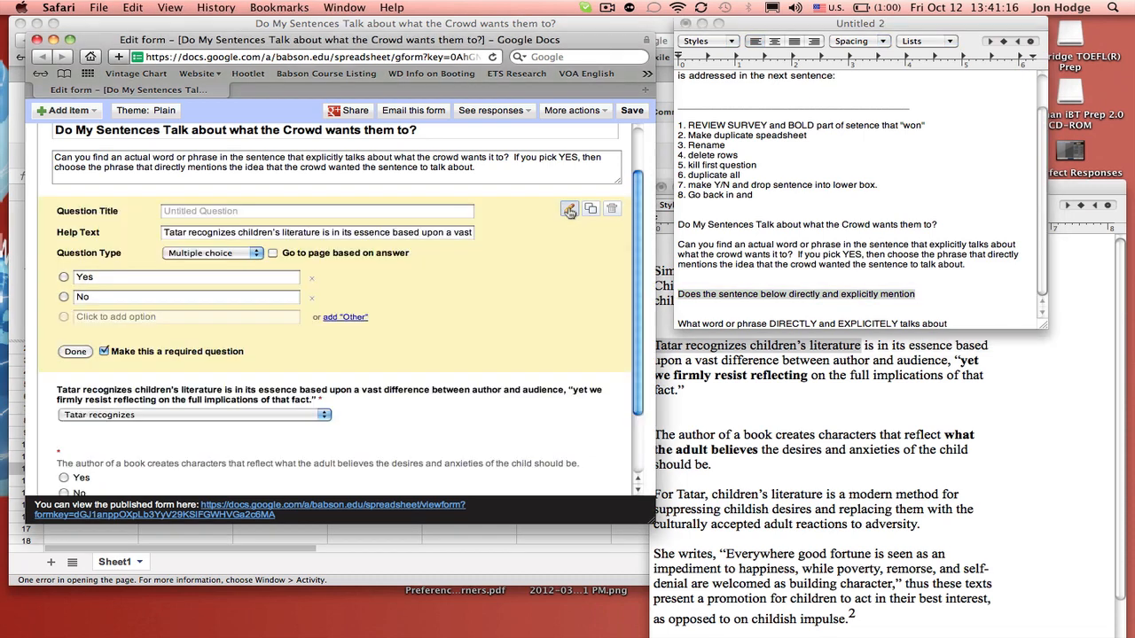
{"action": "left_click", "coordinate": [282, 211]}
{"action": "key", "text": "super+v"}
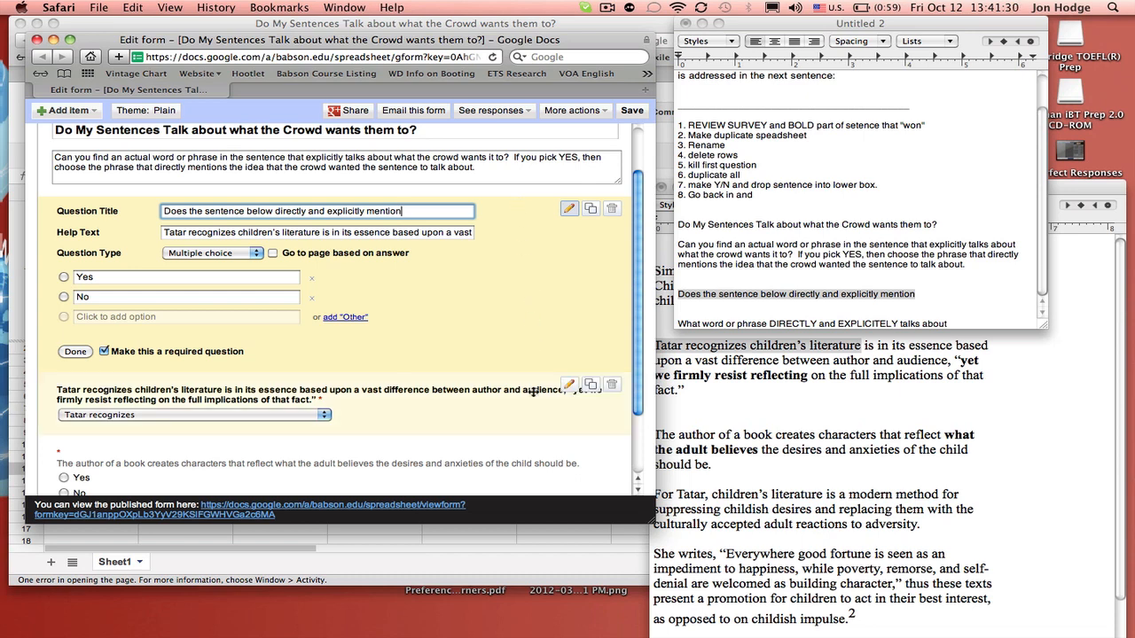
{"action": "scroll", "coordinate": [519, 417], "scroll_direction": "down", "scroll_amount": 3}
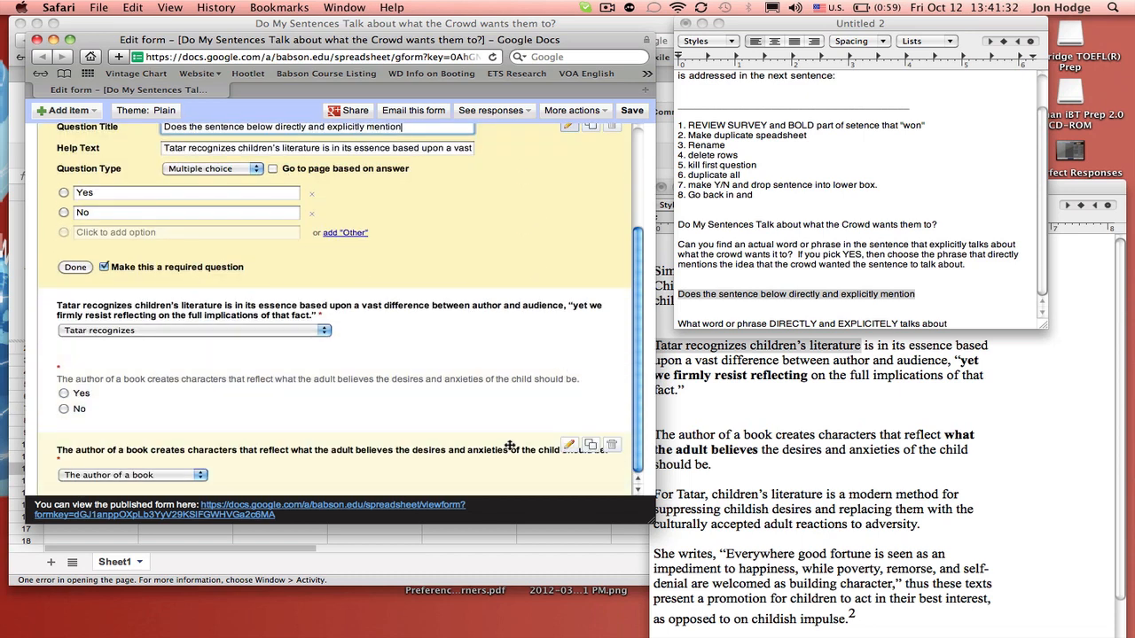
{"action": "left_click", "coordinate": [71, 268]}
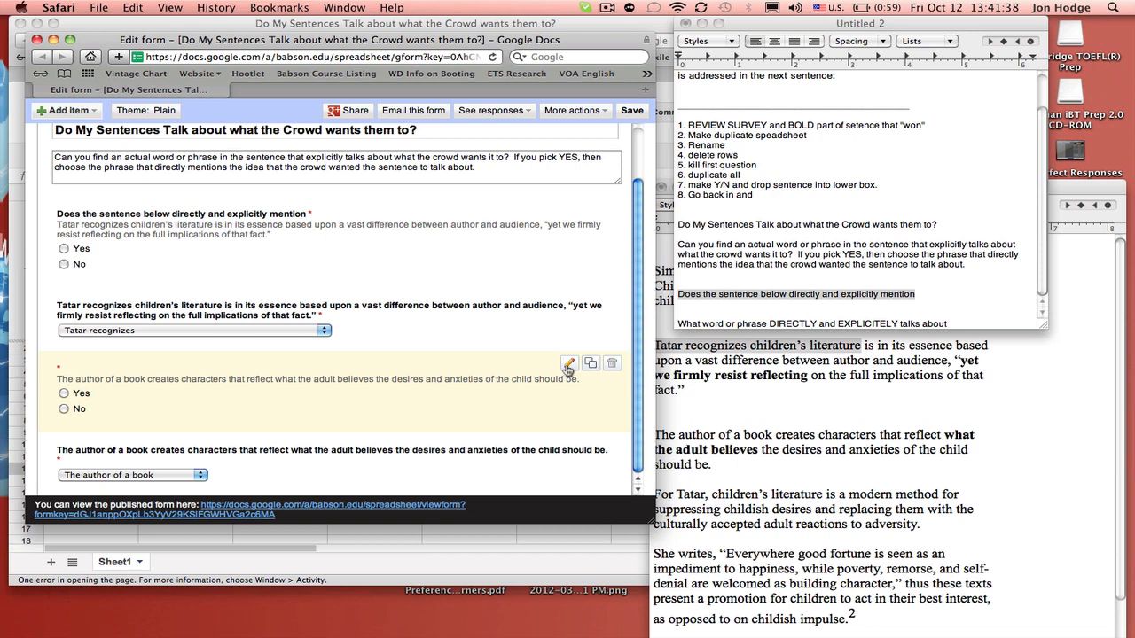
Step: Title the Yes/No question about the author of a book "Does the sentence below directly and explicitly mention"
{"action": "left_click", "coordinate": [568, 365]}
{"action": "left_click", "coordinate": [275, 366]}
{"action": "key", "text": "super+v"}
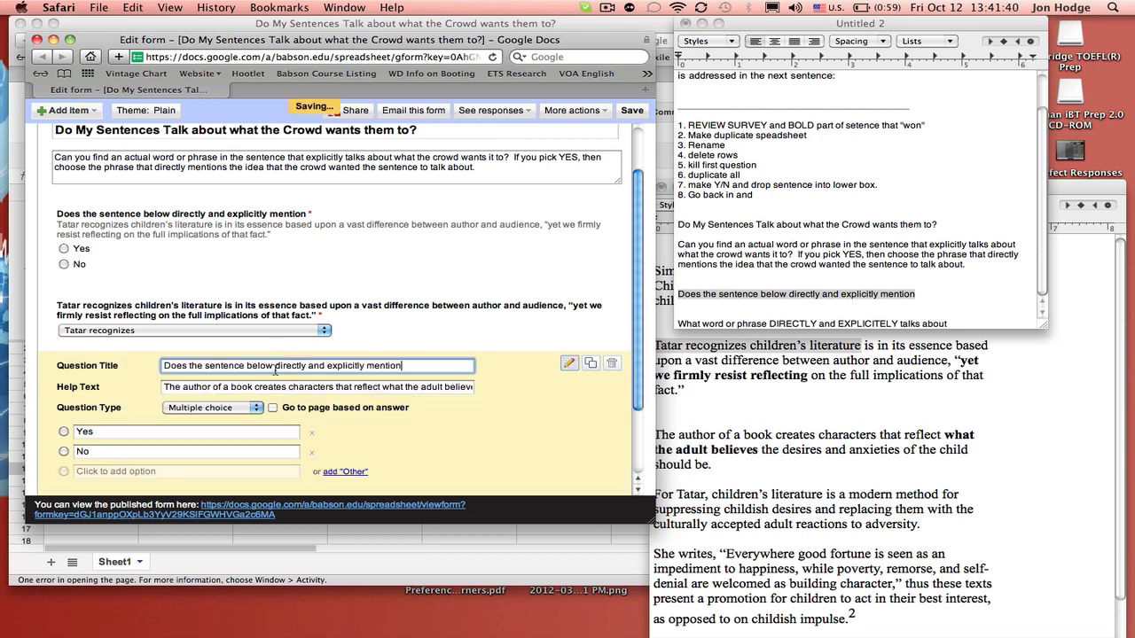
{"action": "scroll", "coordinate": [133, 439], "scroll_direction": "down", "scroll_amount": 3}
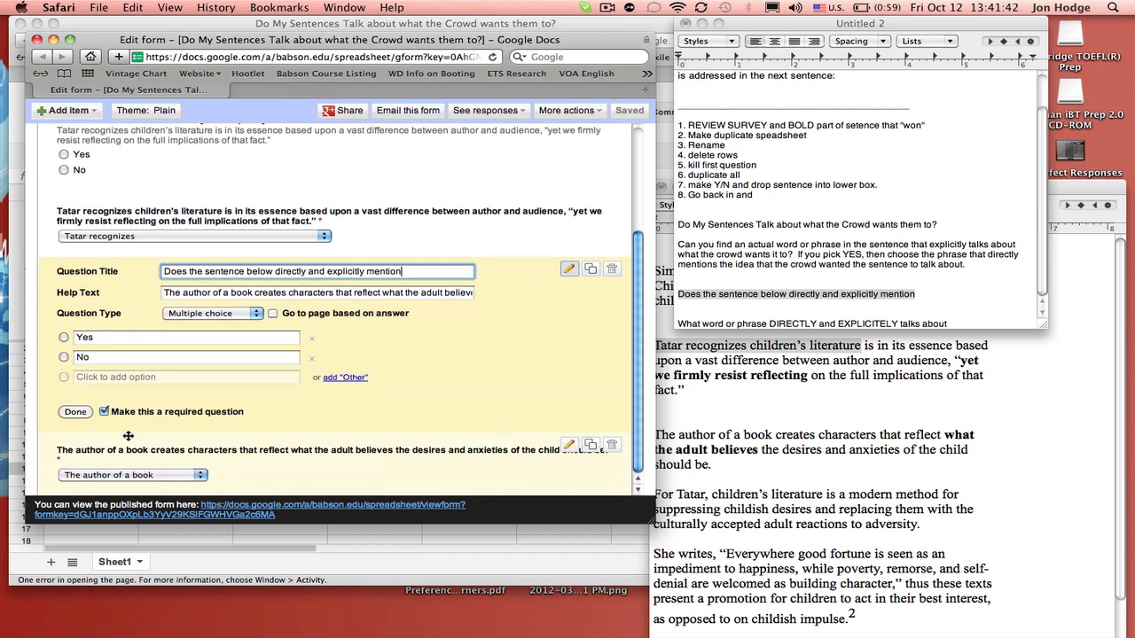
{"action": "left_click", "coordinate": [79, 412]}
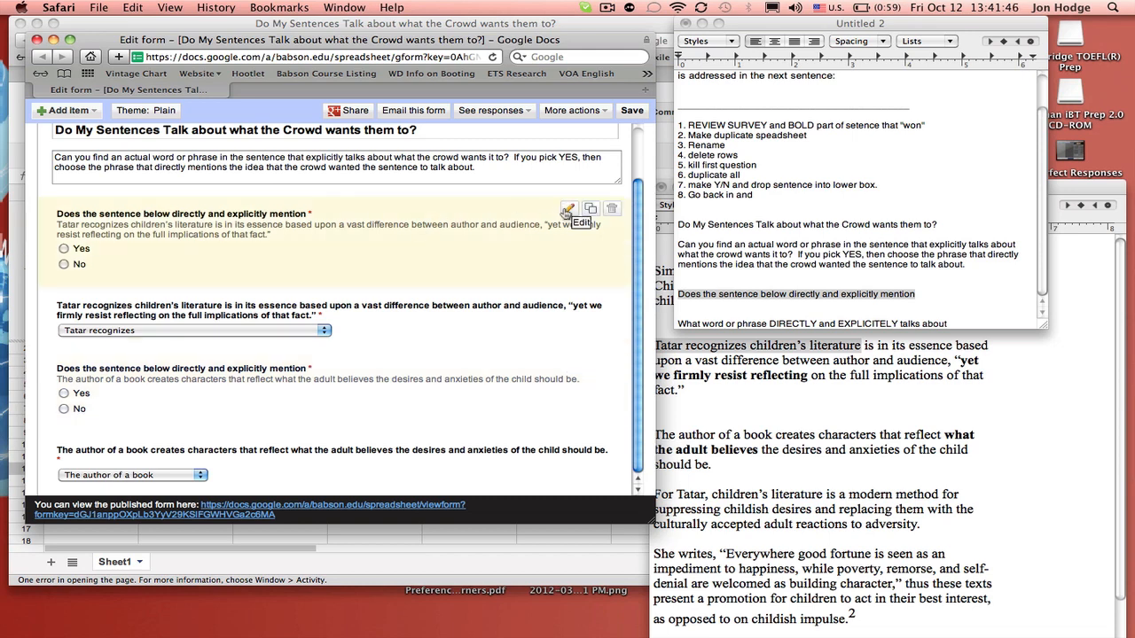
{"action": "left_click", "coordinate": [566, 210]}
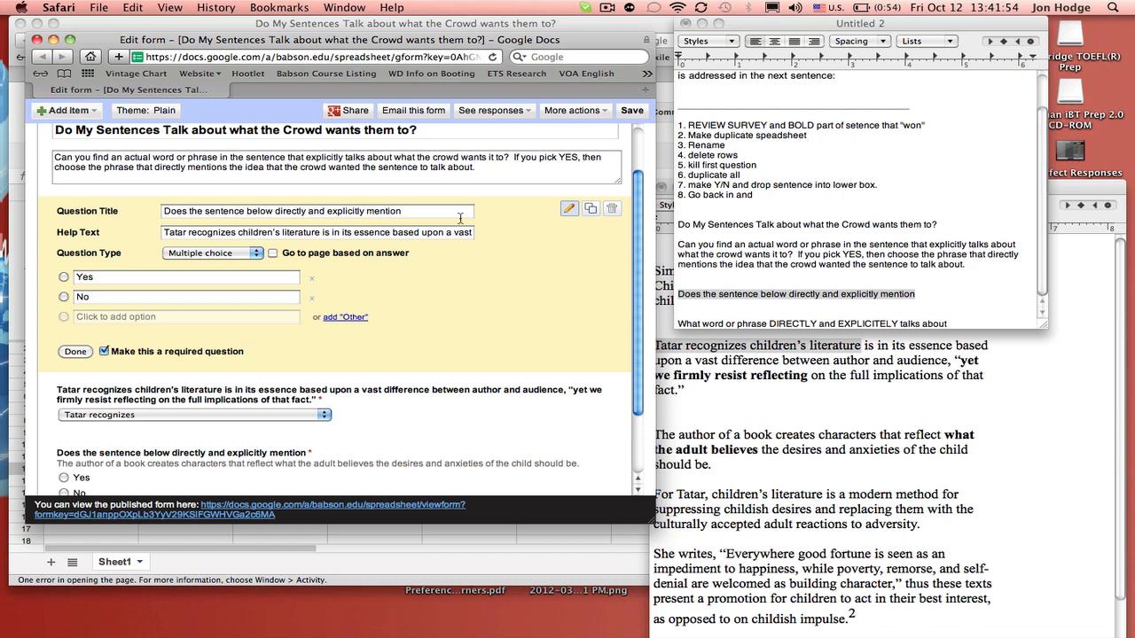
{"action": "left_click", "coordinate": [897, 434]}
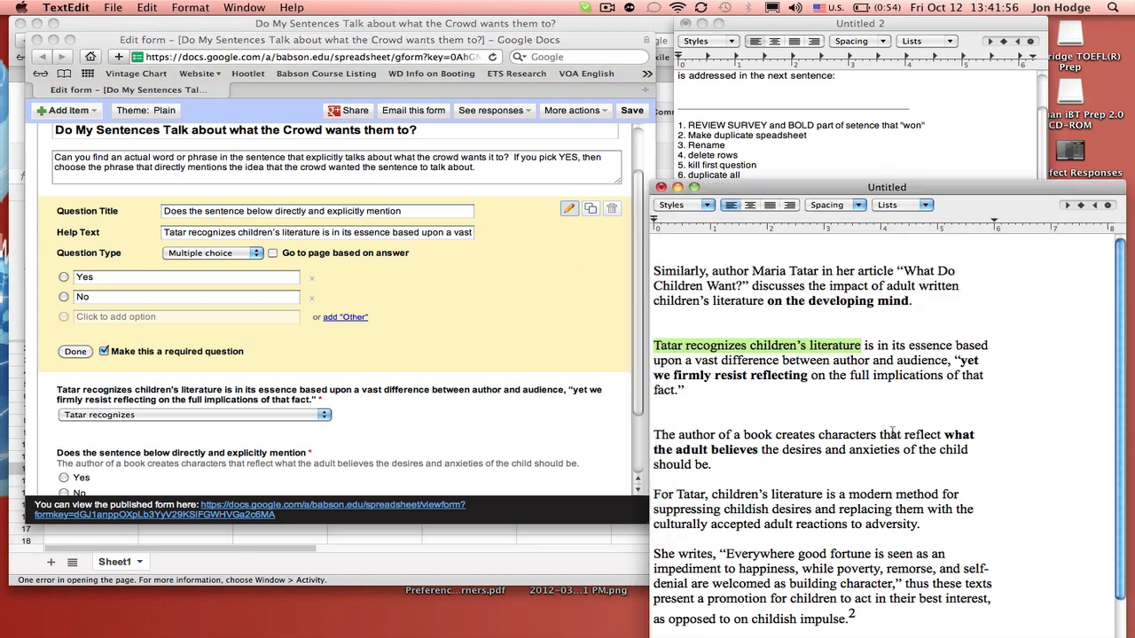
{"action": "left_click", "coordinate": [910, 138]}
{"action": "left_click_drag", "start_coordinate": [911, 26], "coordinate": [910, 26]}
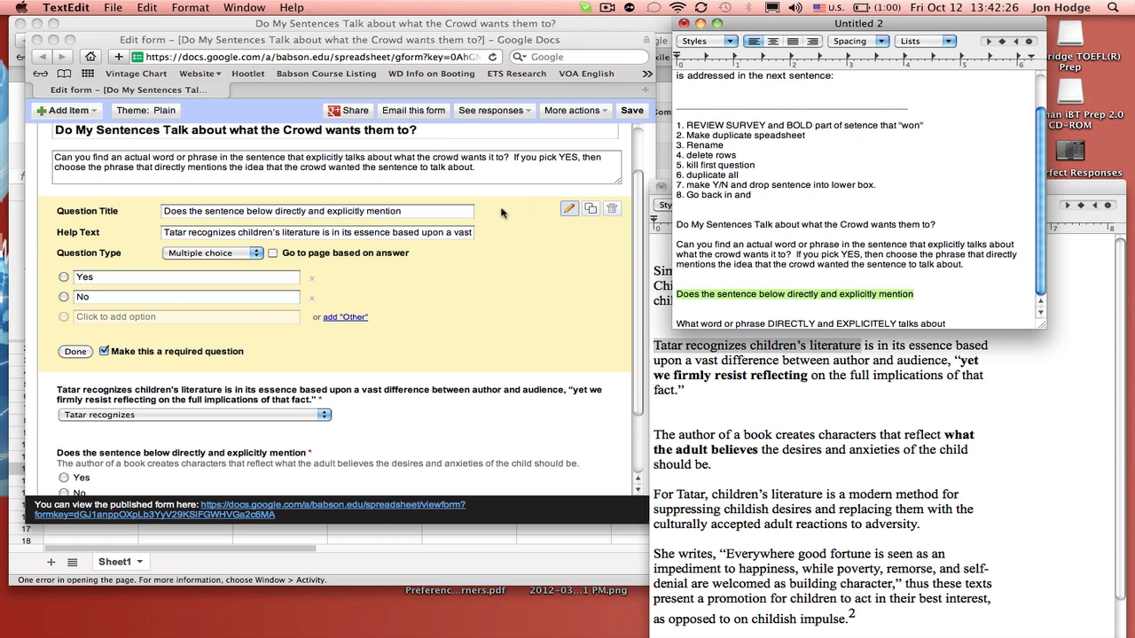
{"action": "scroll", "coordinate": [488, 219], "scroll_direction": "down", "scroll_amount": 2}
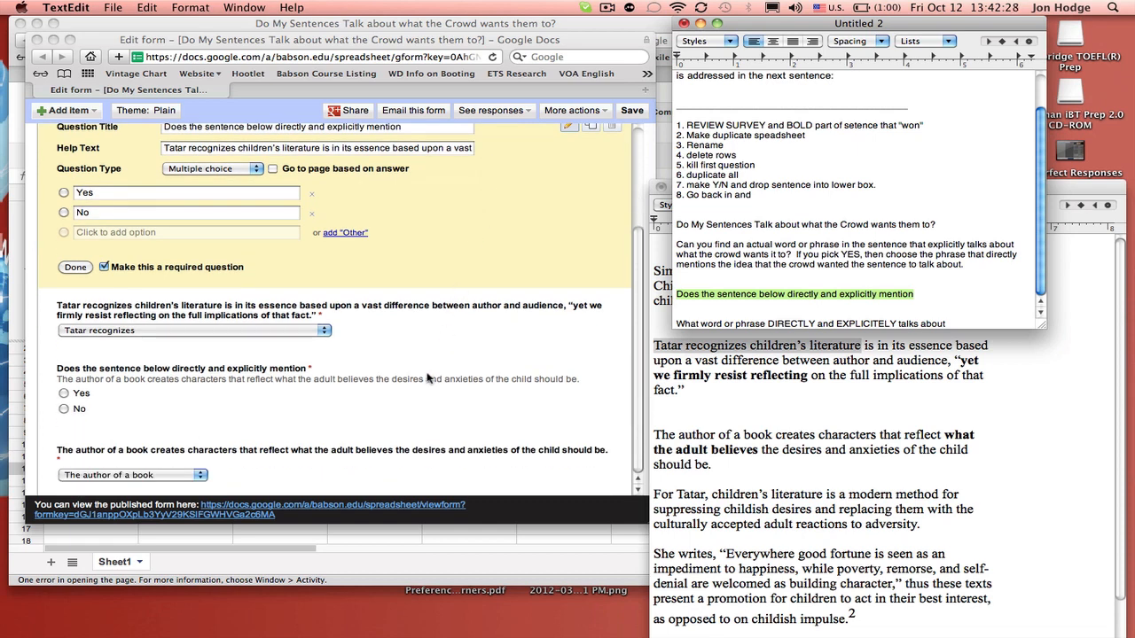
{"action": "left_click", "coordinate": [67, 269]}
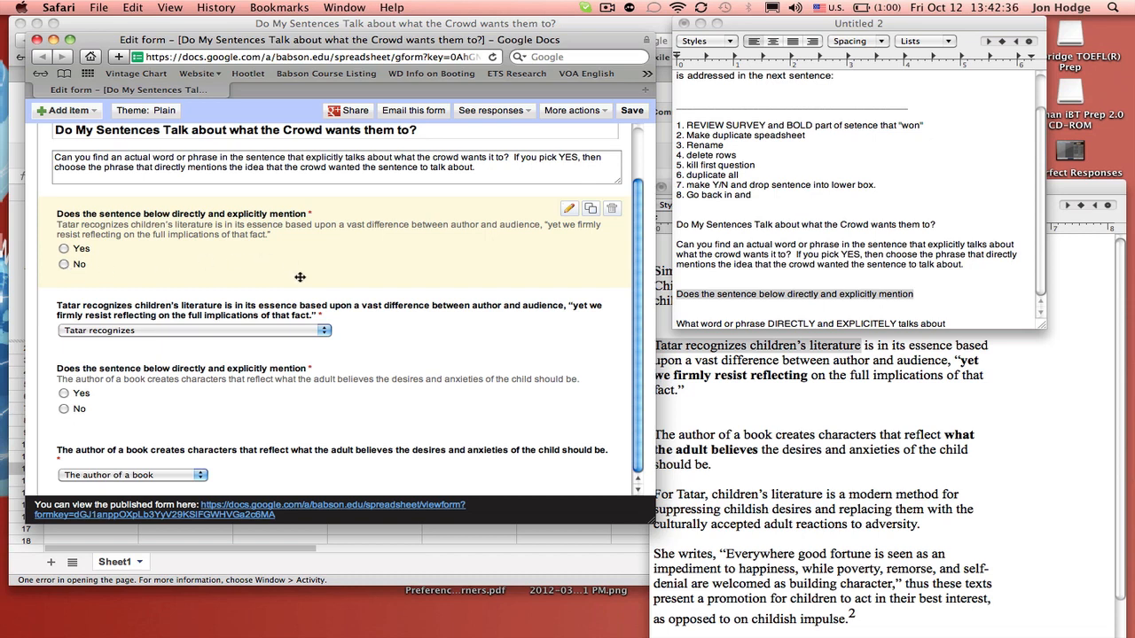
Step: Replace the first drop-down question's title with "What word or phrase DIRECTLY and EXPLICITELY talks about", copied from the notes
{"action": "left_click", "coordinate": [997, 317]}
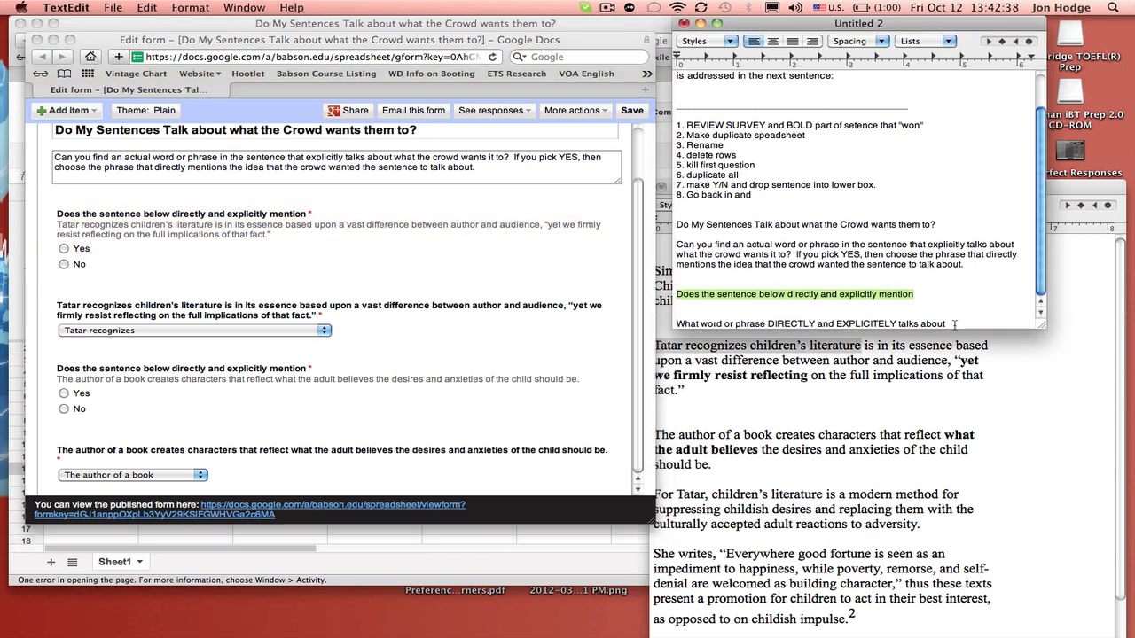
{"action": "left_click_drag", "start_coordinate": [955, 325], "coordinate": [671, 322]}
{"action": "key", "text": "super+c"}
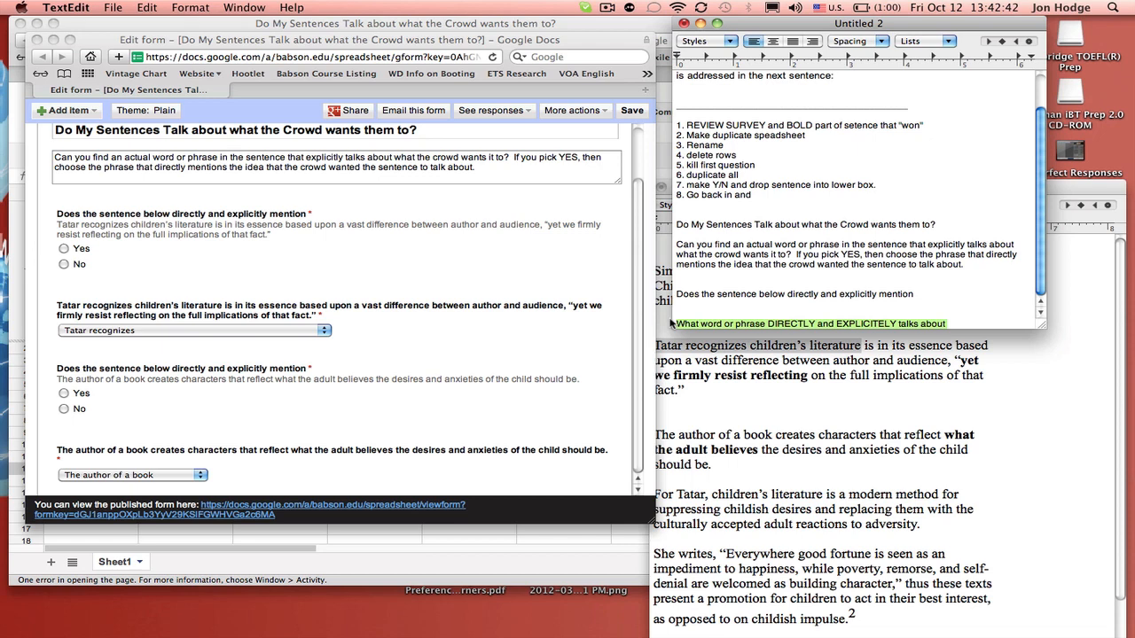
{"action": "mouse_move", "coordinate": [890, 24]}
{"action": "left_mouse_down"}
{"action": "mouse_move", "coordinate": [760, 24]}
{"action": "mouse_move", "coordinate": [895, 24]}
{"action": "left_mouse_up"}
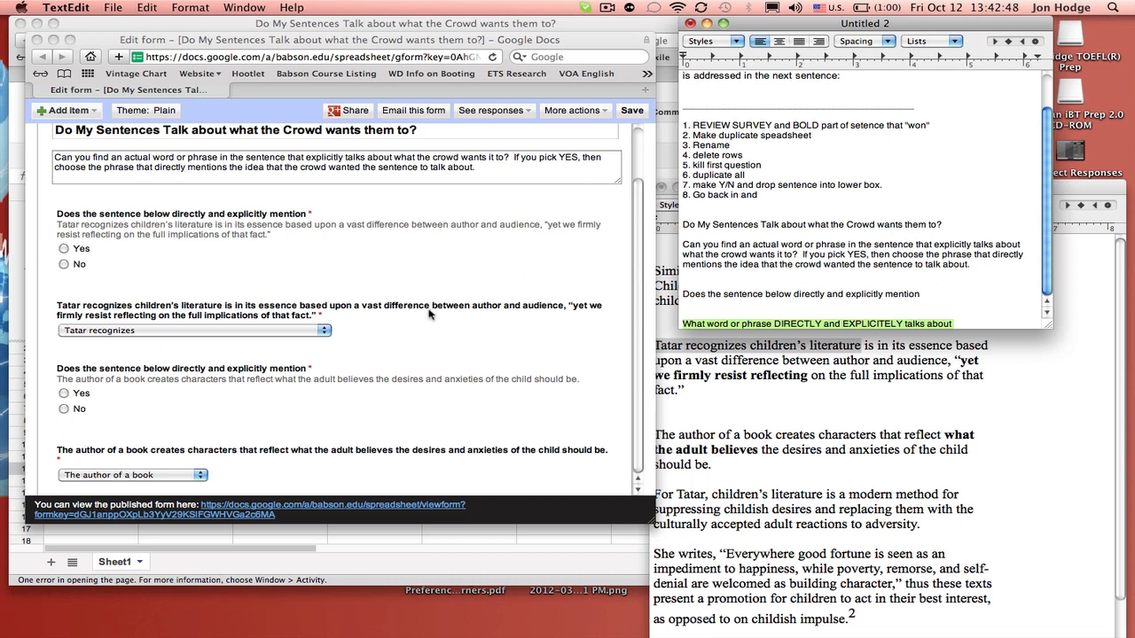
{"action": "left_click", "coordinate": [433, 338]}
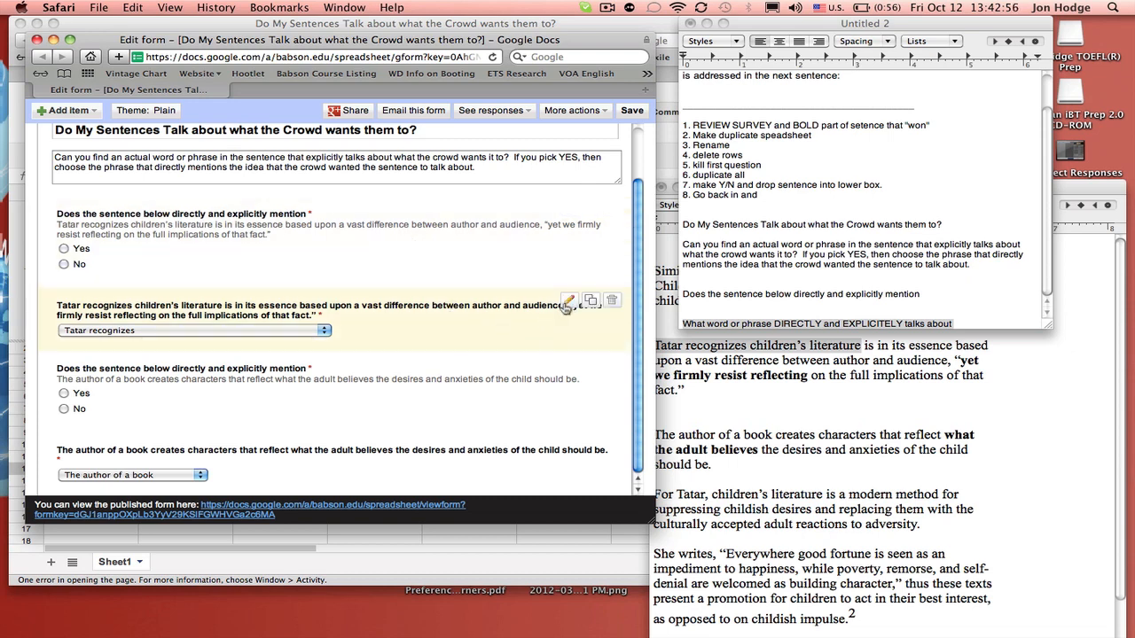
{"action": "left_click", "coordinate": [568, 302]}
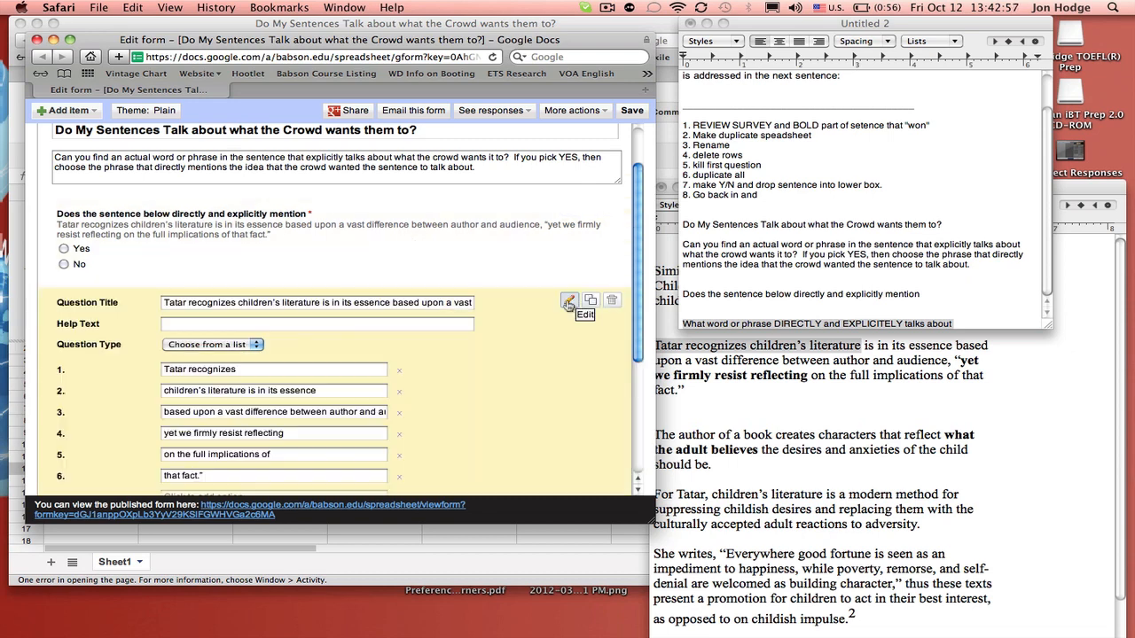
{"action": "triple_click", "coordinate": [395, 303]}
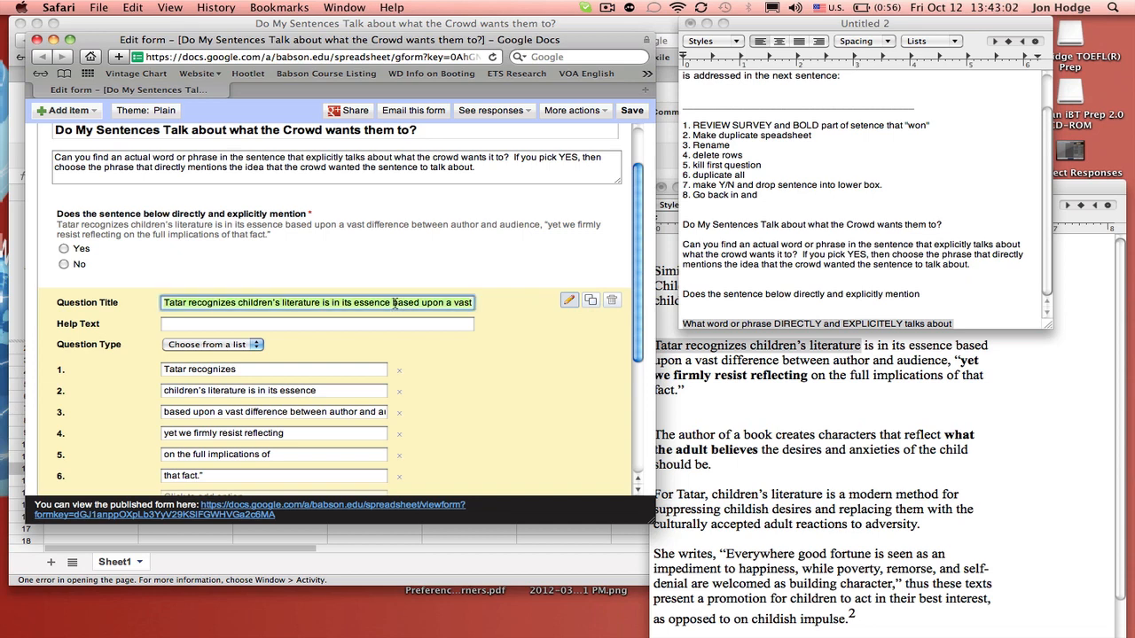
{"action": "key", "text": "super+v"}
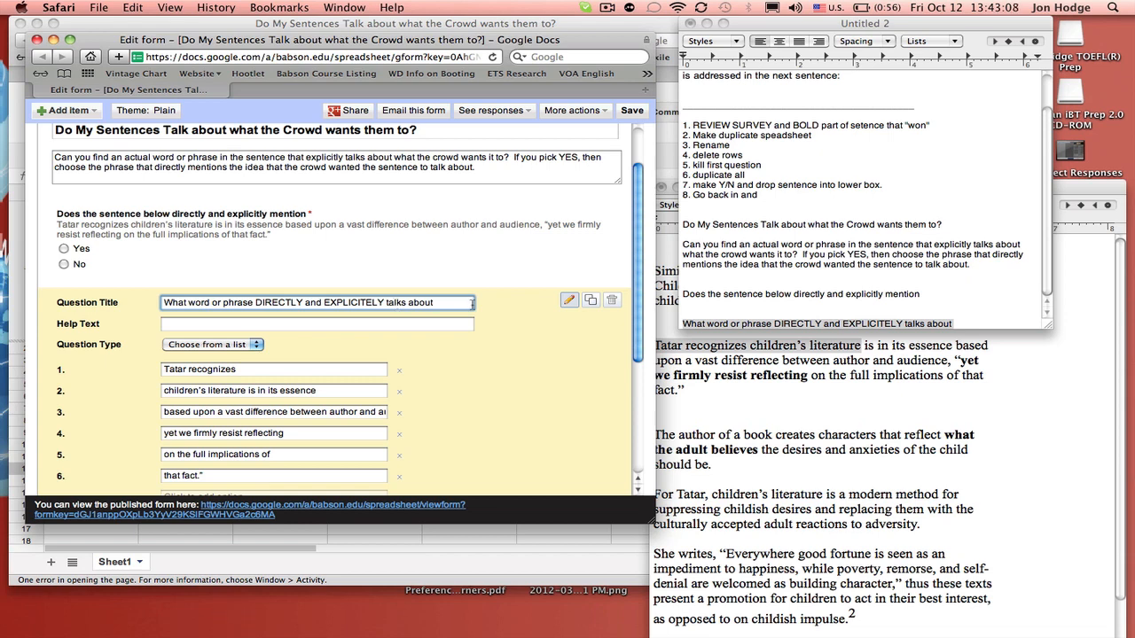
Step: Add I chose "NO" as the seventh option of the first drop-down question and finish editing it
{"action": "scroll", "coordinate": [209, 324], "scroll_direction": "down", "scroll_amount": 4}
{"action": "left_click", "coordinate": [208, 324]}
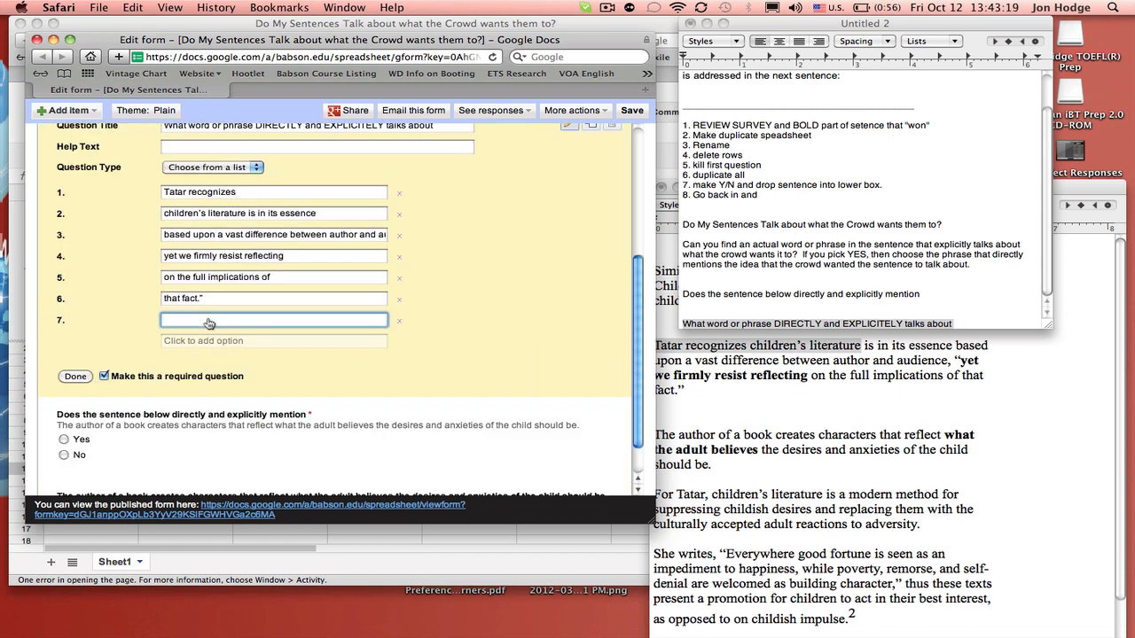
{"action": "type", "text": "I chose "}
{"action": "type", "text": "\"NO\""}
{"action": "left_click", "coordinate": [77, 377]}
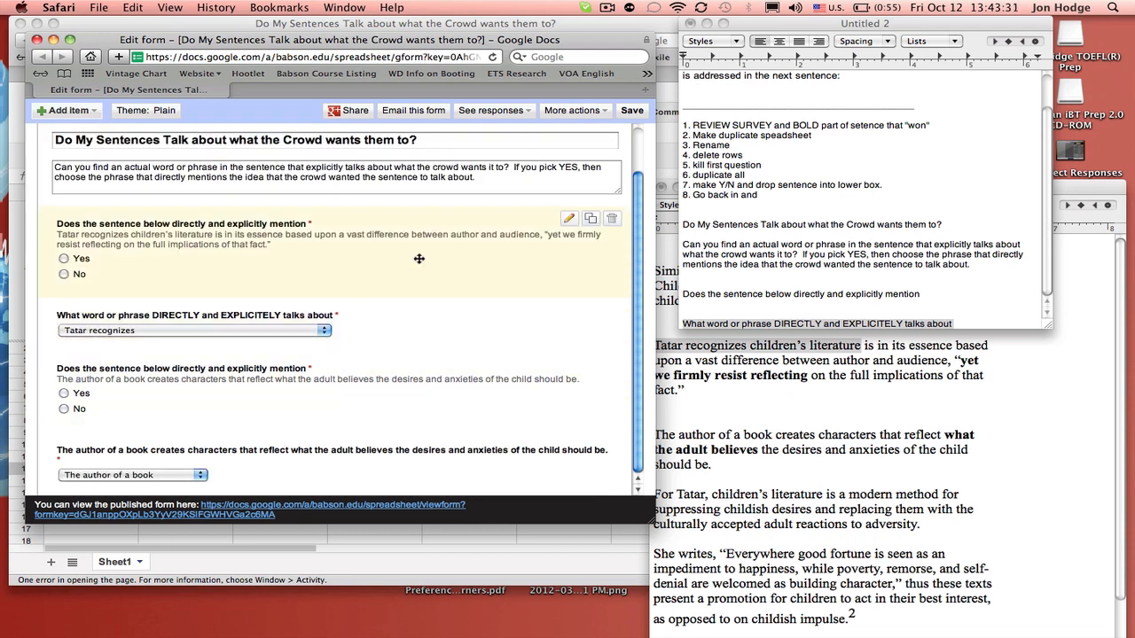
Step: Replace the last drop-down question's title with "What word or phrase DIRECTLY and EXPLICITELY talks about"
{"action": "scroll", "coordinate": [420, 261], "scroll_direction": "up", "scroll_amount": 2}
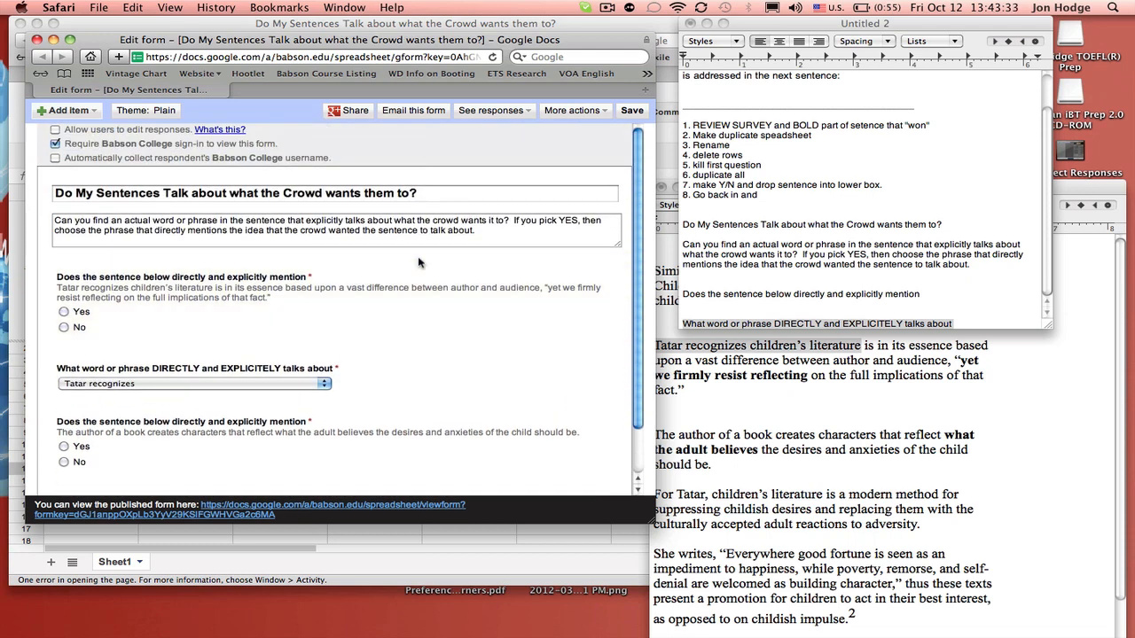
{"action": "scroll", "coordinate": [360, 356], "scroll_direction": "down", "scroll_amount": 2}
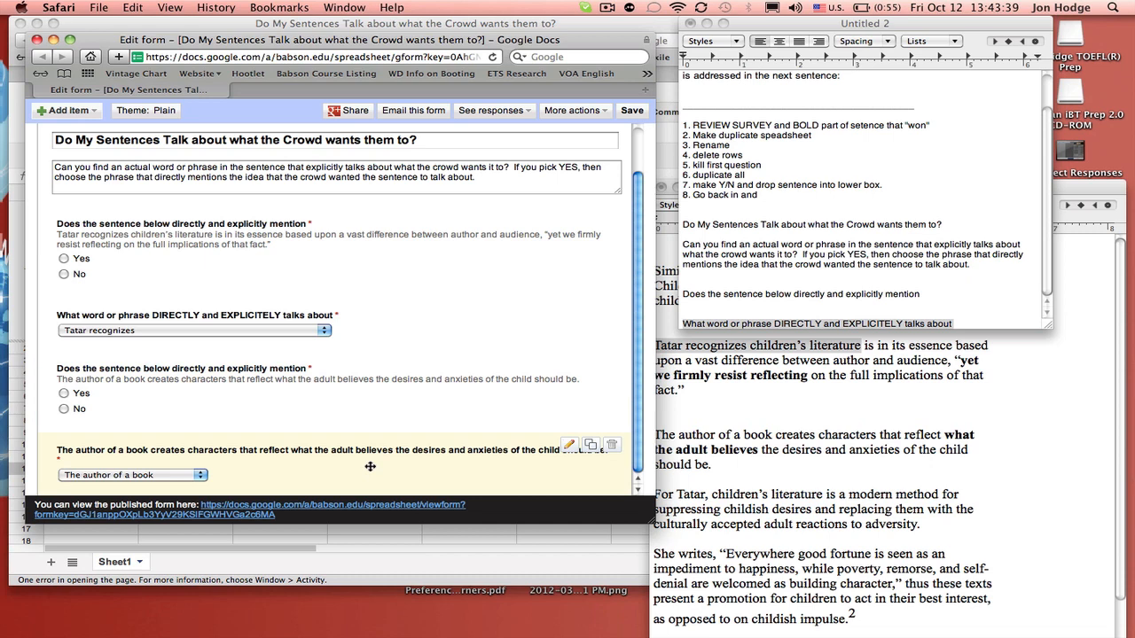
{"action": "left_click", "coordinate": [569, 445]}
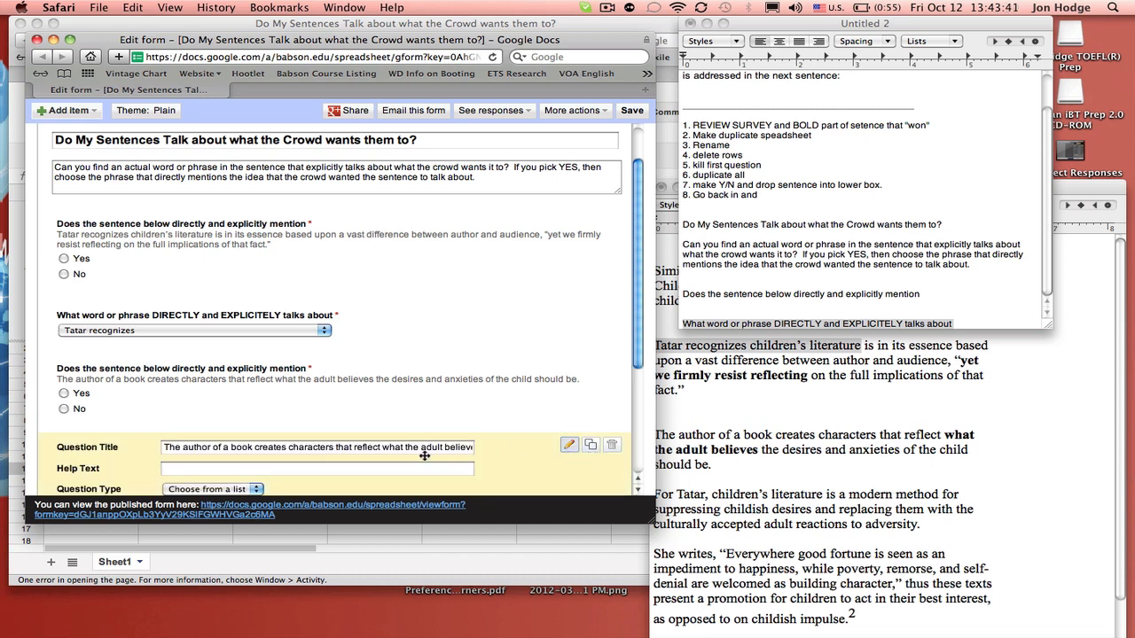
{"action": "triple_click", "coordinate": [387, 446]}
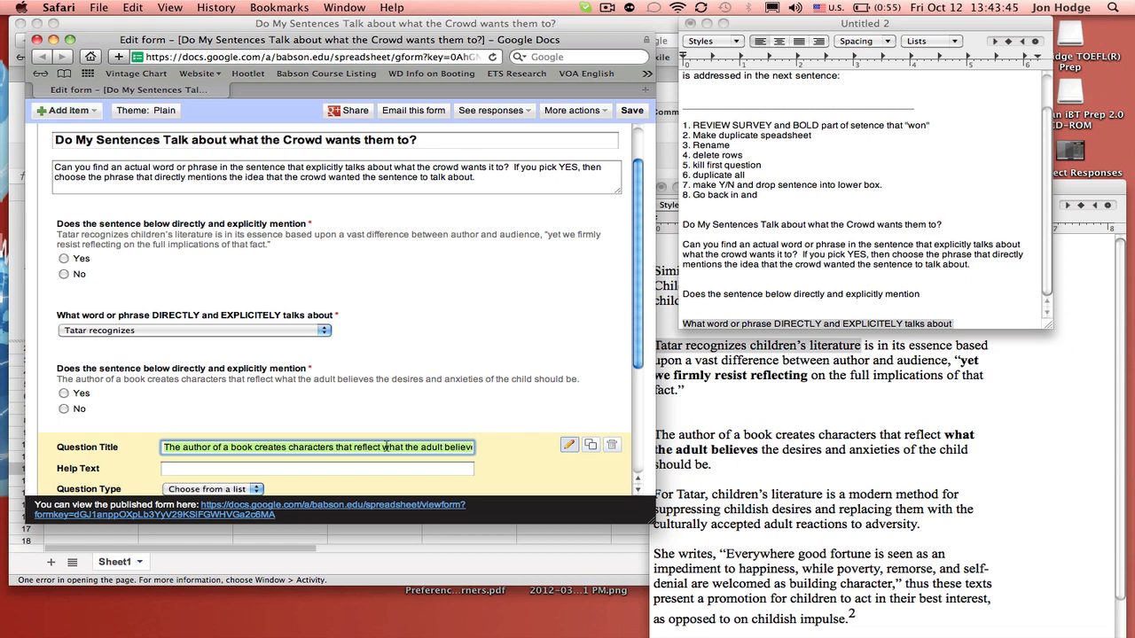
{"action": "key", "text": "super+v"}
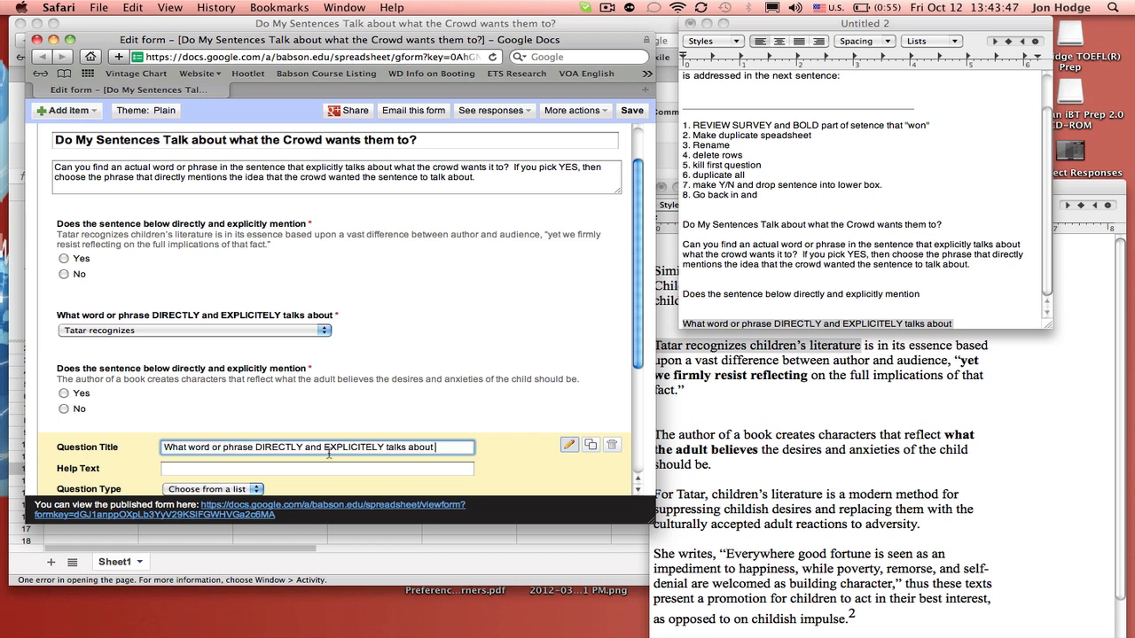
Step: Add I chose "NO" as the sixth option of the last drop-down question and finish editing it
{"action": "scroll", "coordinate": [415, 398], "scroll_direction": "down", "scroll_amount": 4}
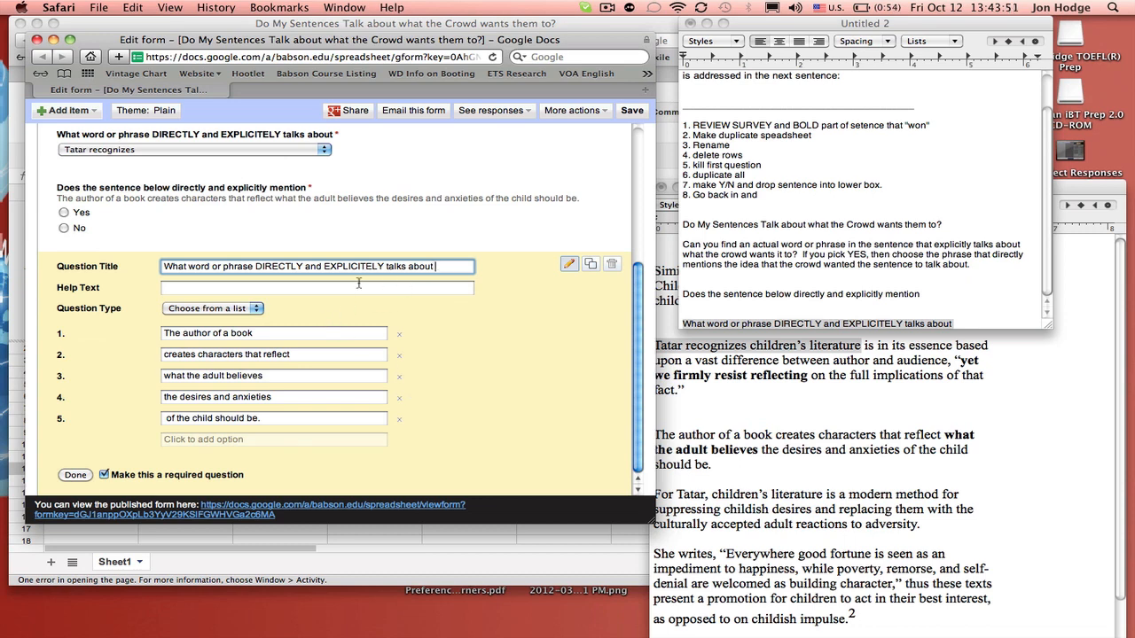
{"action": "left_click", "coordinate": [197, 439]}
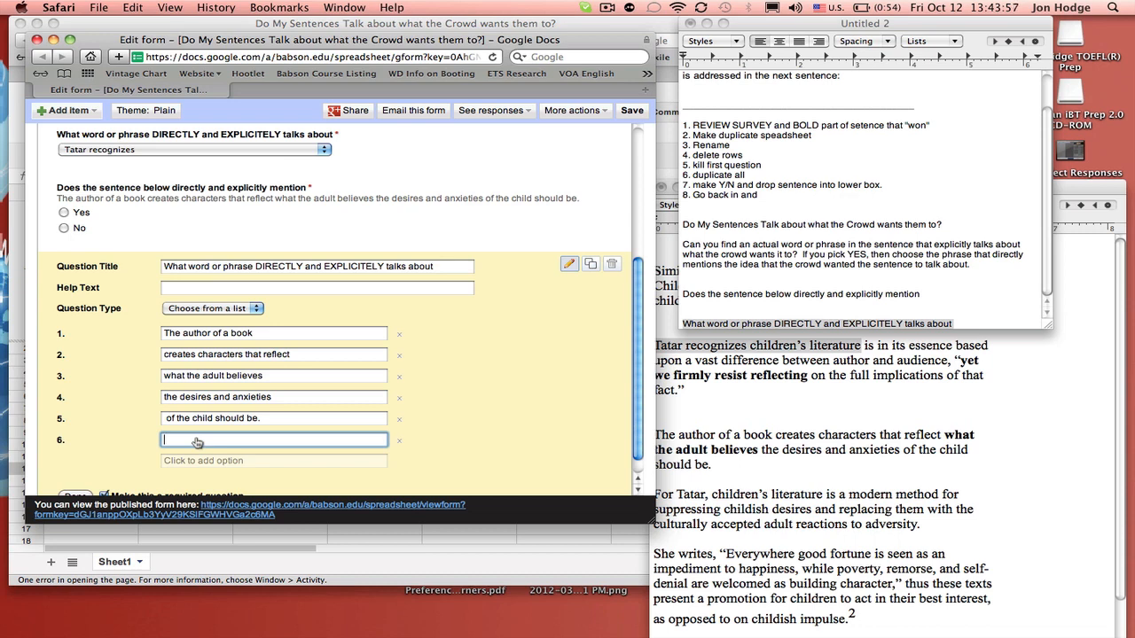
{"action": "type", "text": "I chose \"NO\""}
{"action": "scroll", "coordinate": [133, 412], "scroll_direction": "down", "scroll_amount": 1}
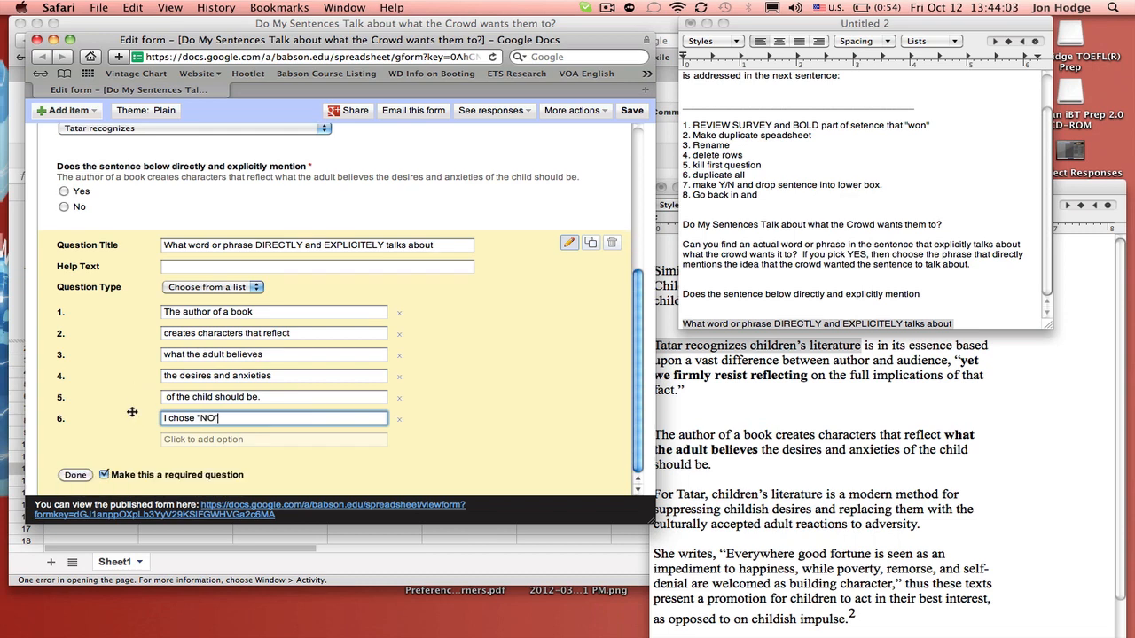
{"action": "left_click", "coordinate": [89, 474]}
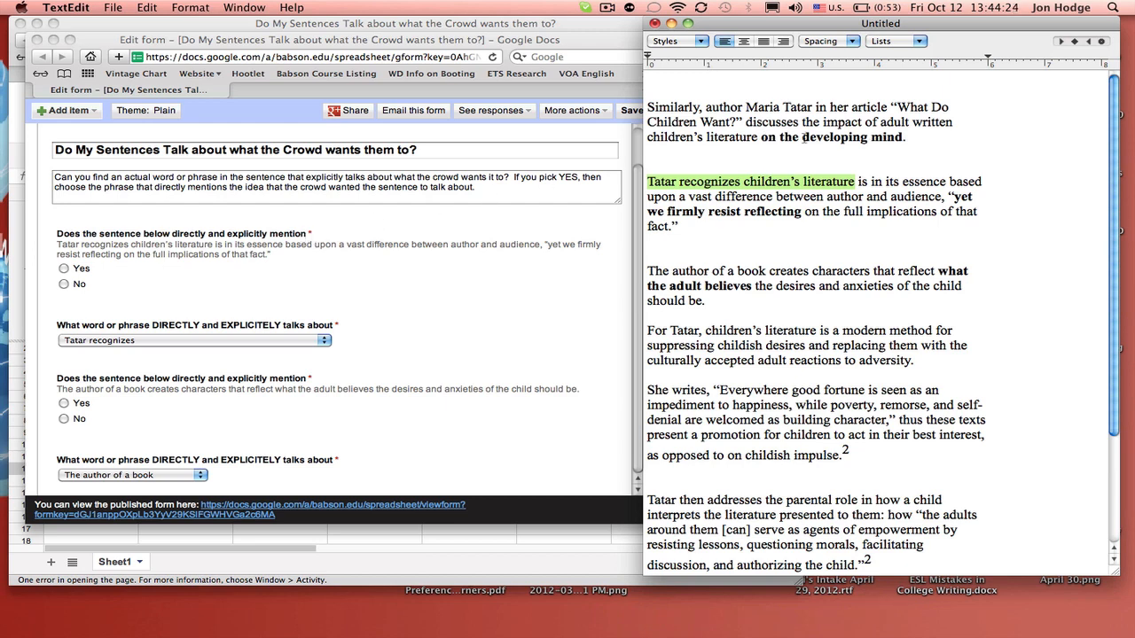
Step: Complete the first multiple-choice question's title with "on the developing mind"? using the phrase copied from the notes, and finish editing it
{"action": "left_click_drag", "start_coordinate": [762, 137], "coordinate": [901, 137]}
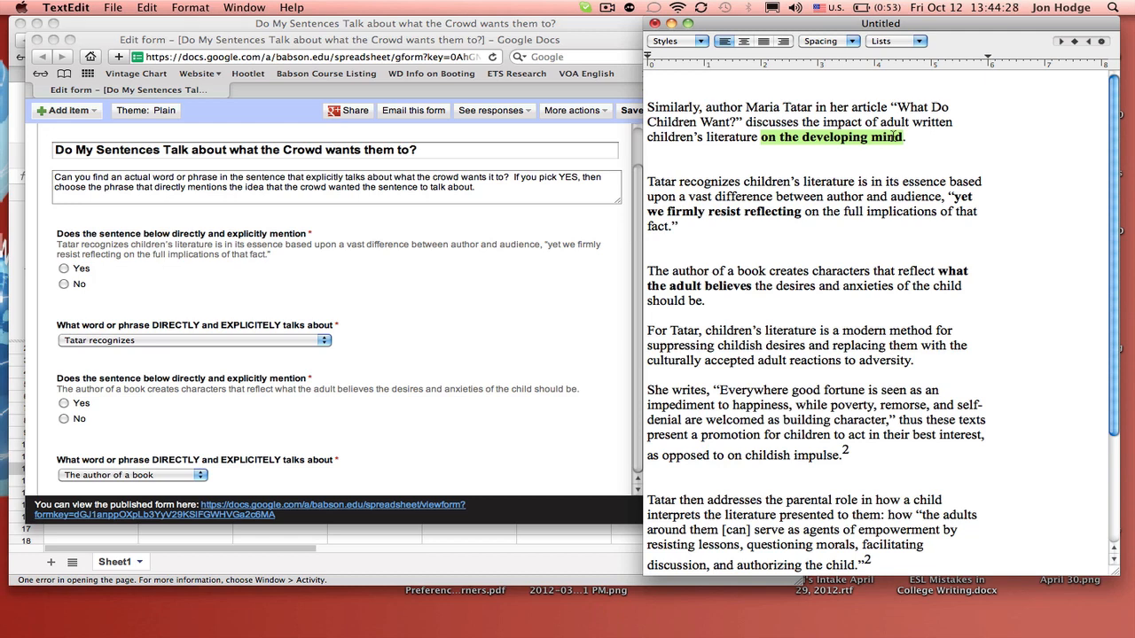
{"action": "key", "text": "super+c"}
{"action": "left_click", "coordinate": [343, 280]}
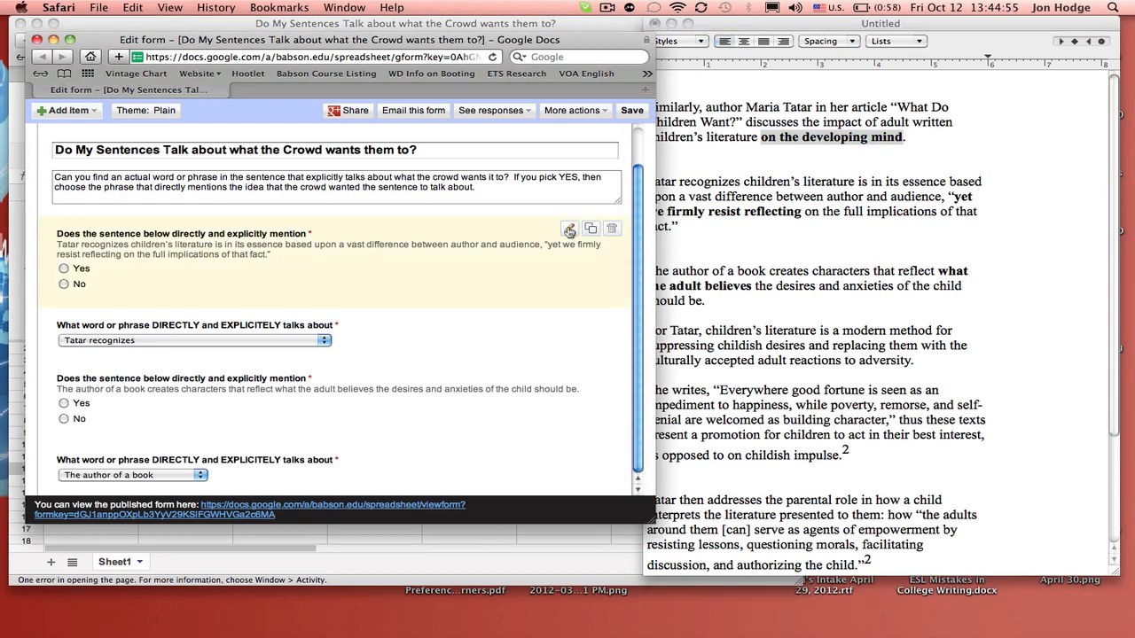
{"action": "left_click", "coordinate": [568, 229]}
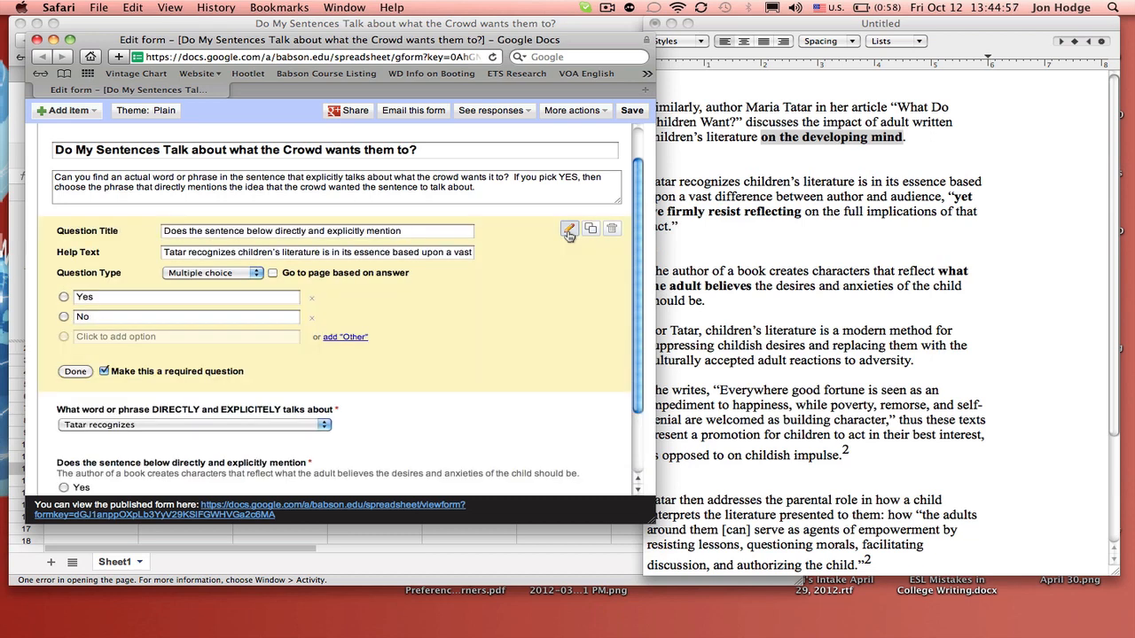
{"action": "left_click", "coordinate": [432, 231]}
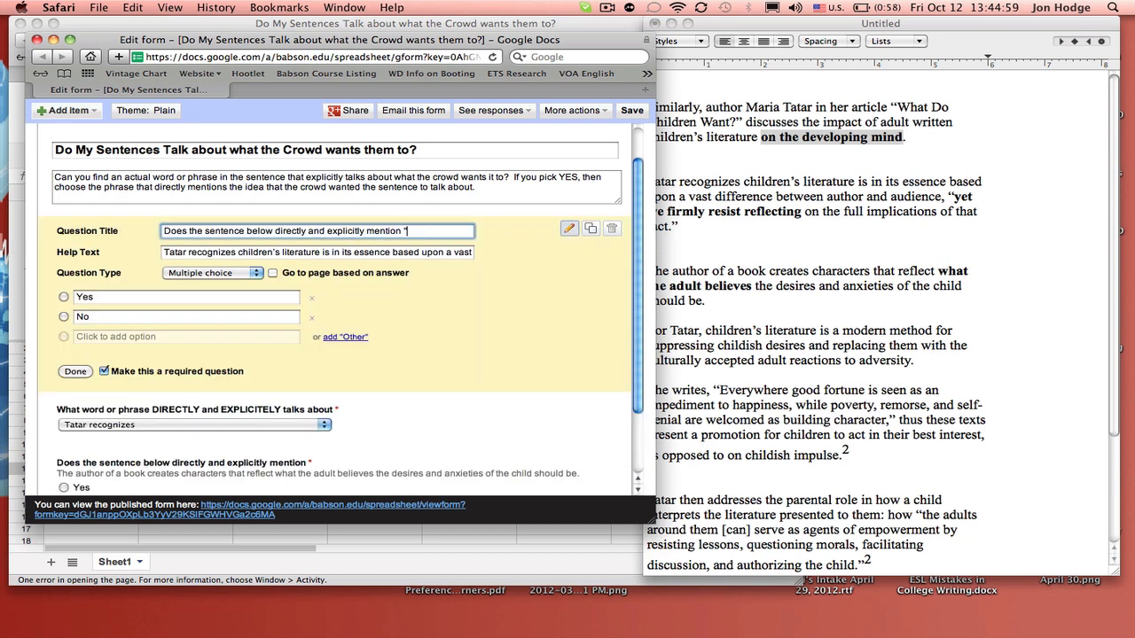
{"action": "type", "text": "\""}
{"action": "key", "text": "super+v"}
{"action": "type", "text": "\"?"}
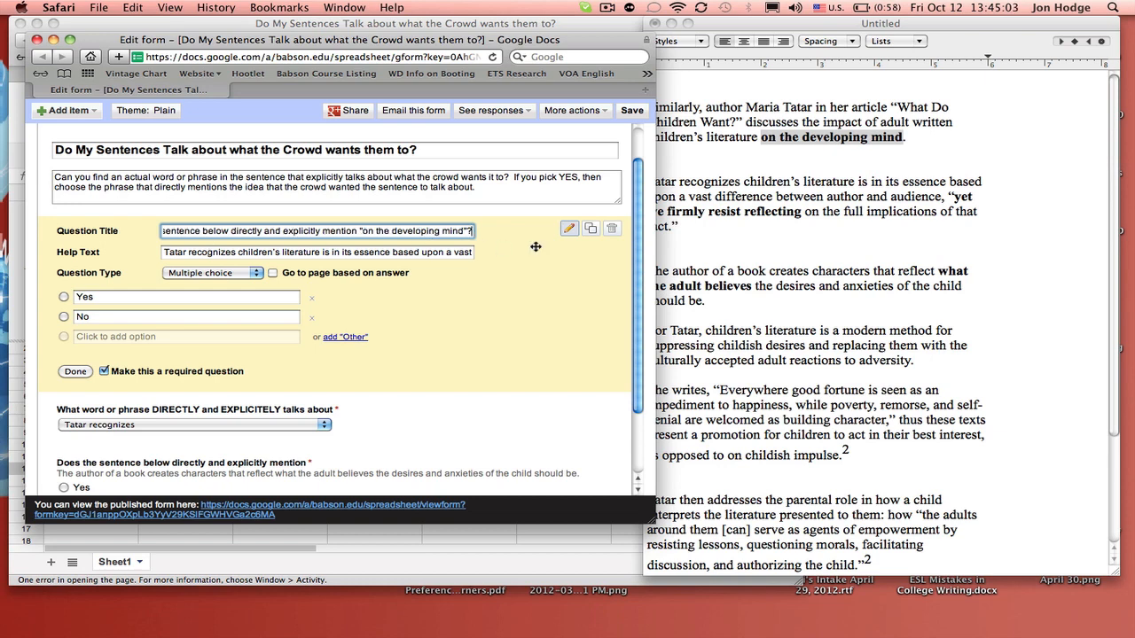
{"action": "left_click", "coordinate": [76, 371]}
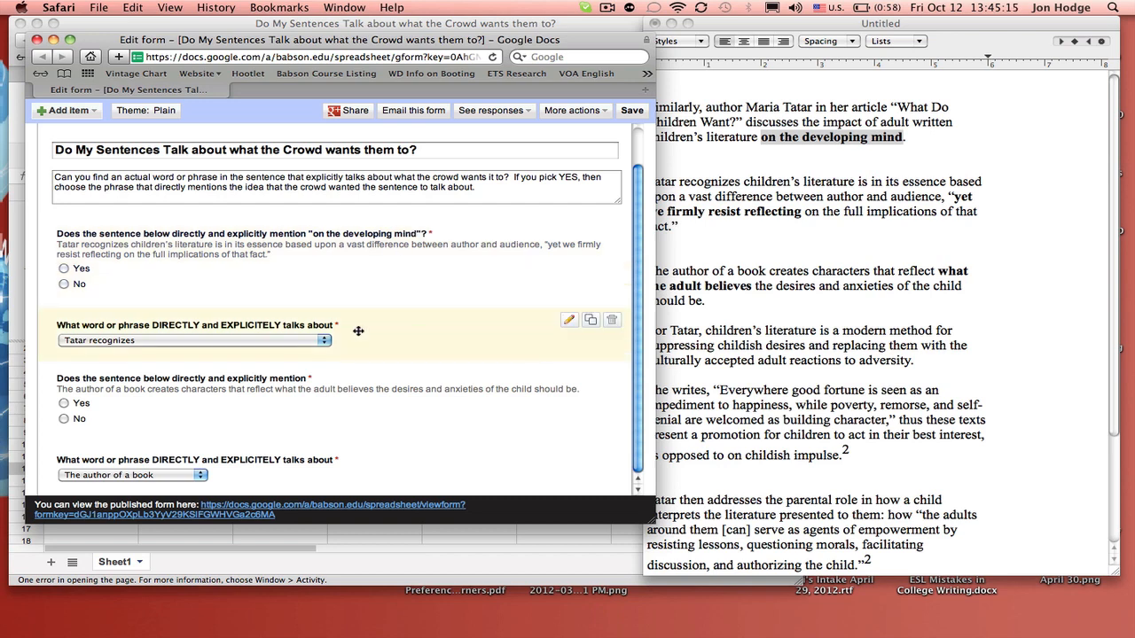
Step: Add the quoted phrase "on the developing mind"? to the end of the first drop-down question's title and finish editing it
{"action": "left_click", "coordinate": [568, 320]}
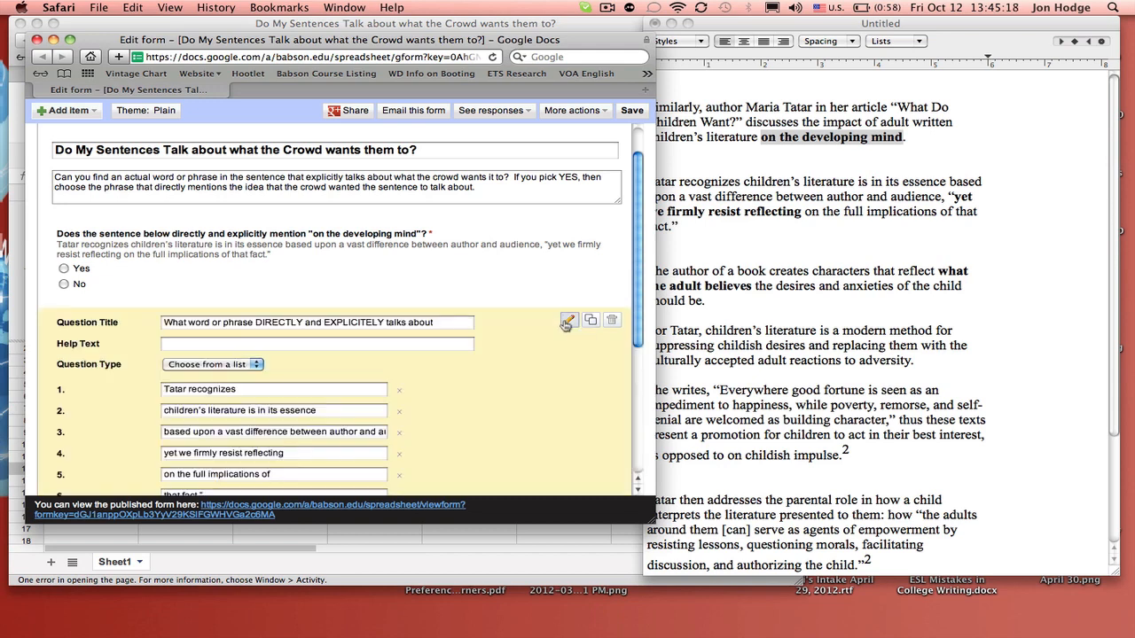
{"action": "left_click", "coordinate": [446, 322]}
{"action": "type", "text": "\""}
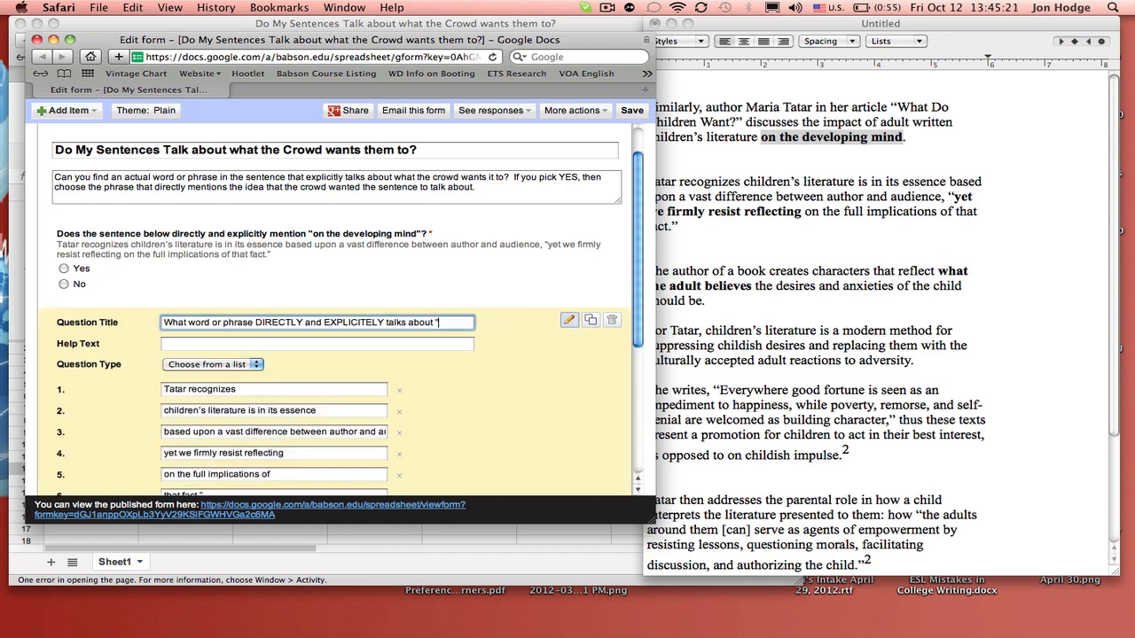
{"action": "key", "text": "super+v"}
{"action": "type", "text": "\"?"}
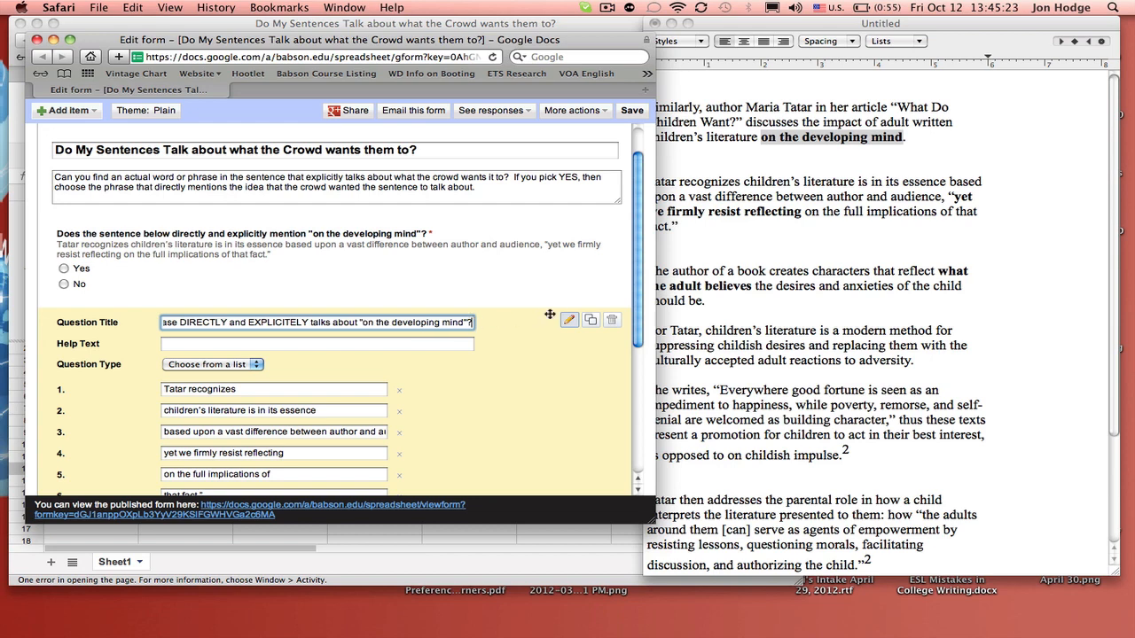
{"action": "scroll", "coordinate": [505, 339], "scroll_direction": "down", "scroll_amount": 3}
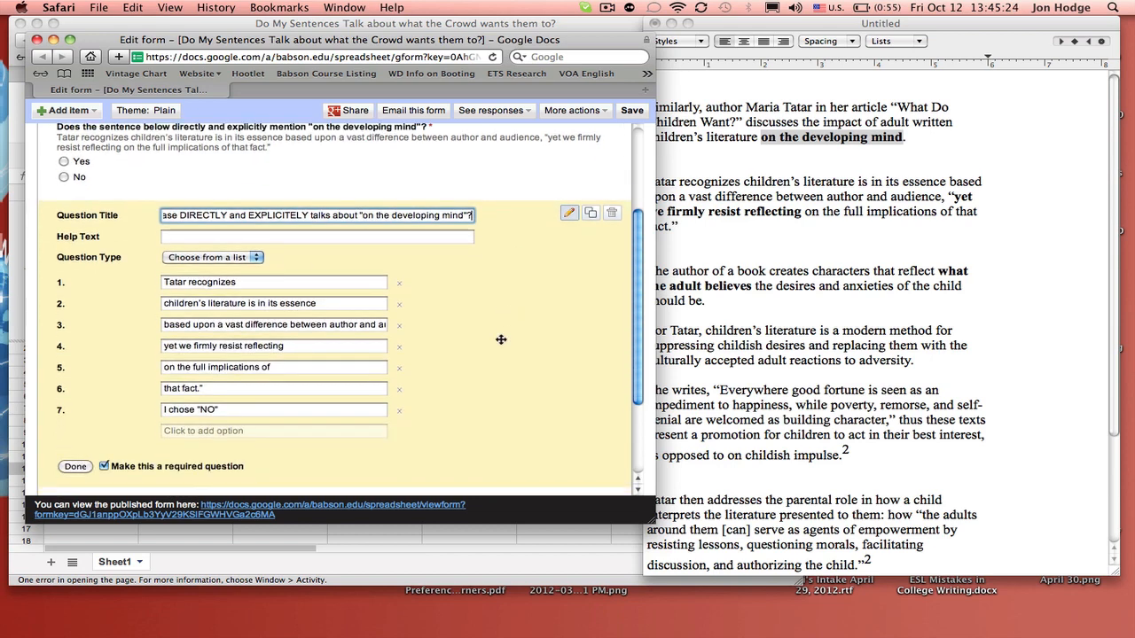
{"action": "left_click", "coordinate": [75, 466]}
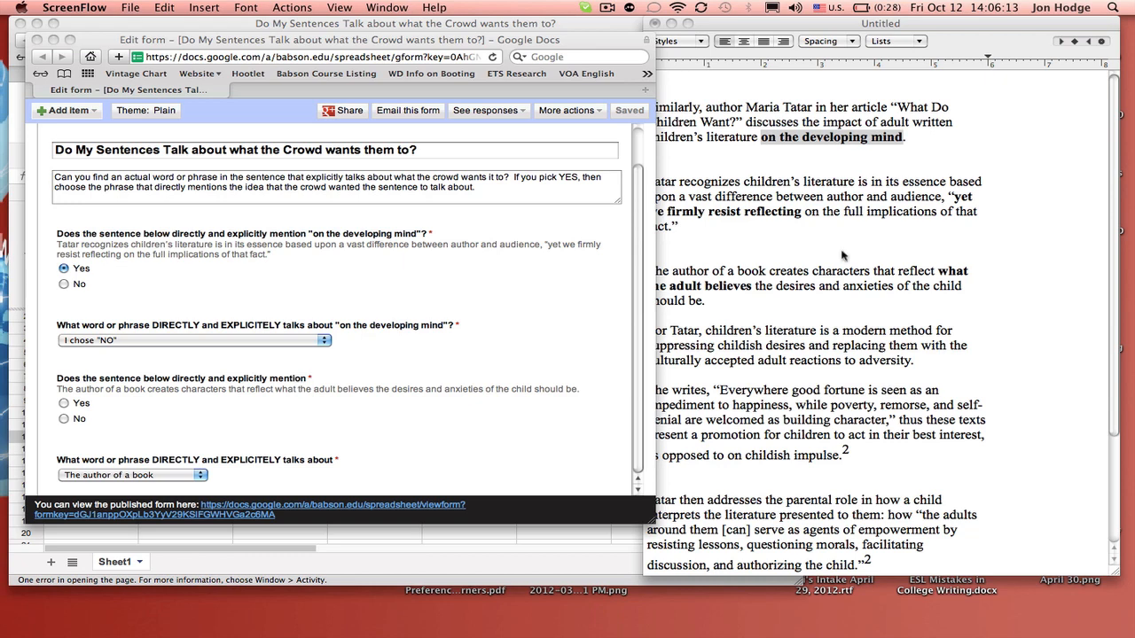
Step: Mark the first essay sentence in the notes with *** at its beginning
{"action": "left_click", "coordinate": [975, 152]}
{"action": "left_click_drag", "start_coordinate": [931, 143], "coordinate": [604, 92]}
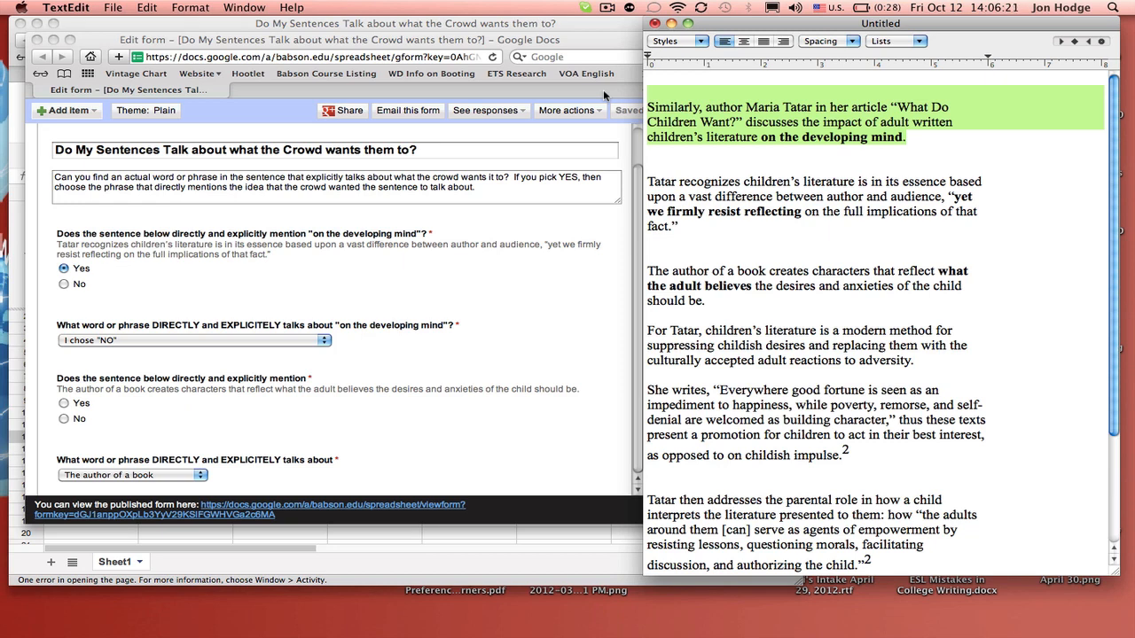
{"action": "left_click", "coordinate": [652, 106]}
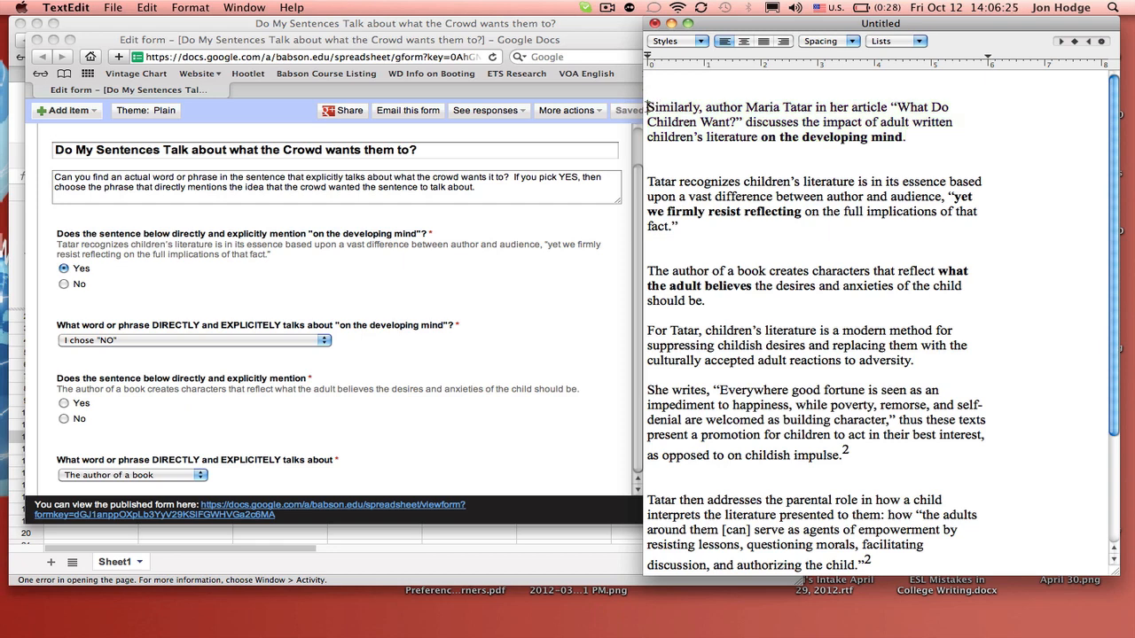
{"action": "type", "text": "***"}
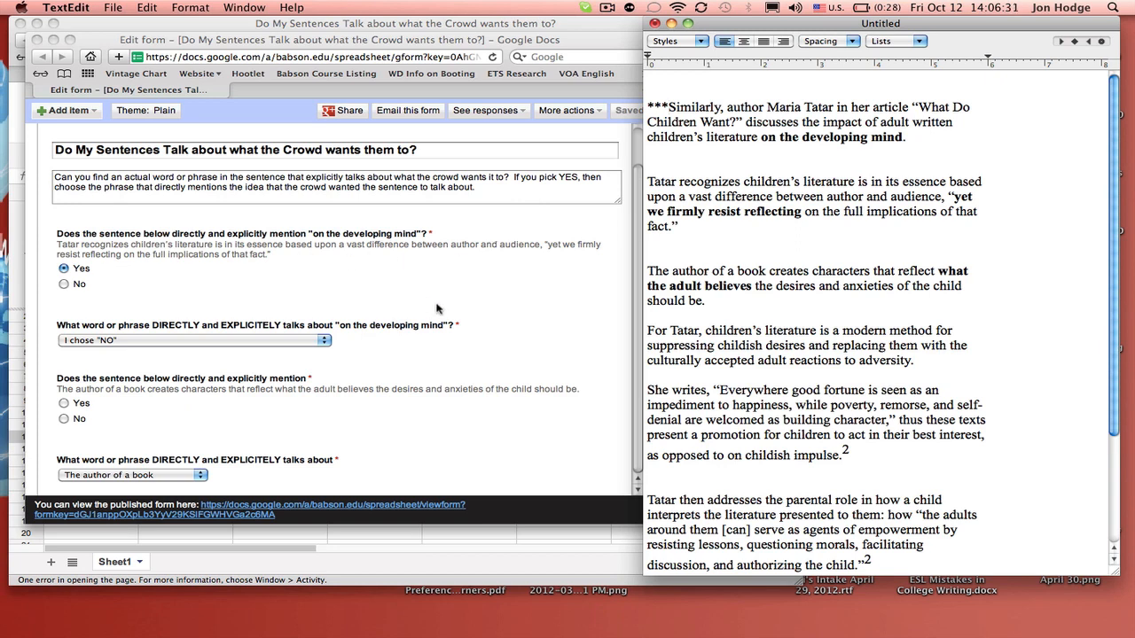
Step: Complete the second multiple-choice question's title with "yet we firmly resist reflecting"? using the bold phrase copied from the notes, and finish editing it
{"action": "left_click", "coordinate": [376, 287]}
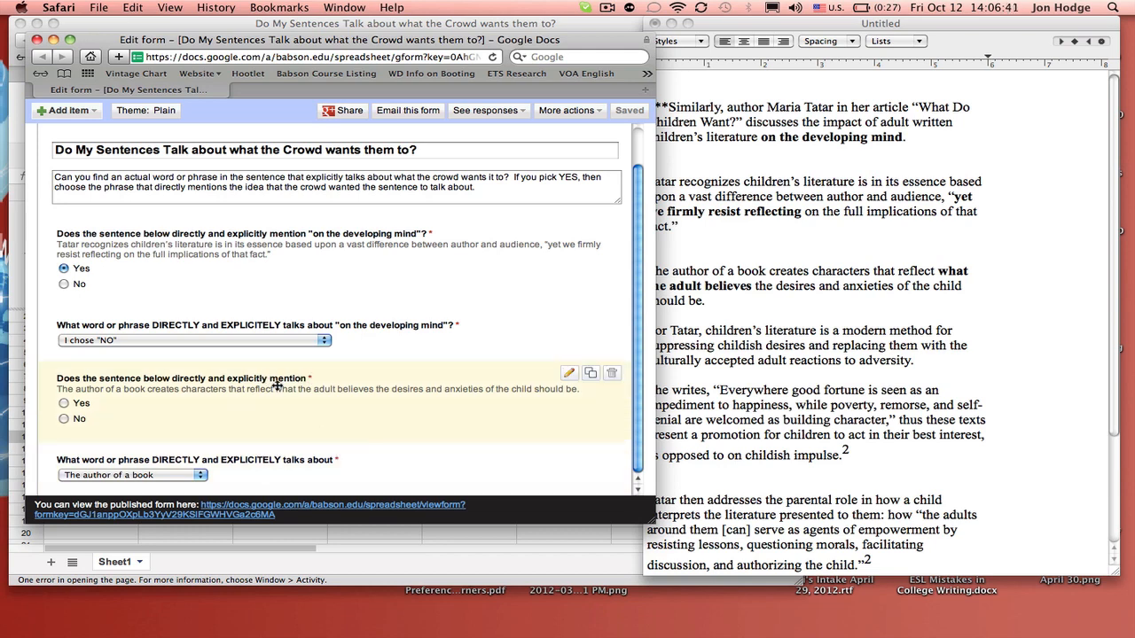
{"action": "left_click", "coordinate": [569, 373]}
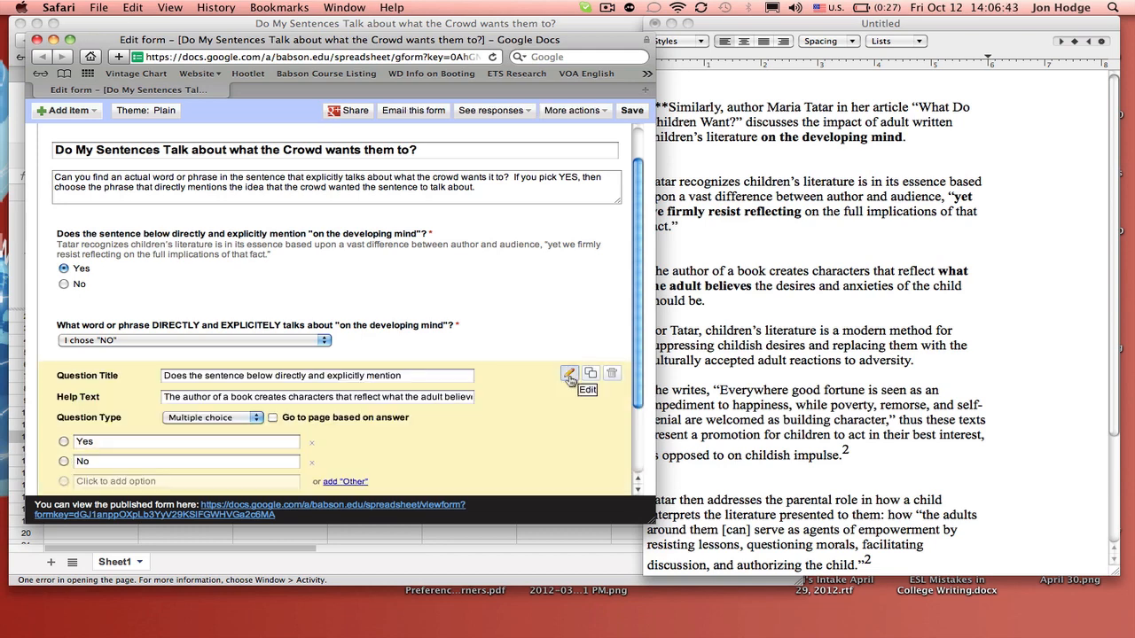
{"action": "left_click", "coordinate": [857, 213]}
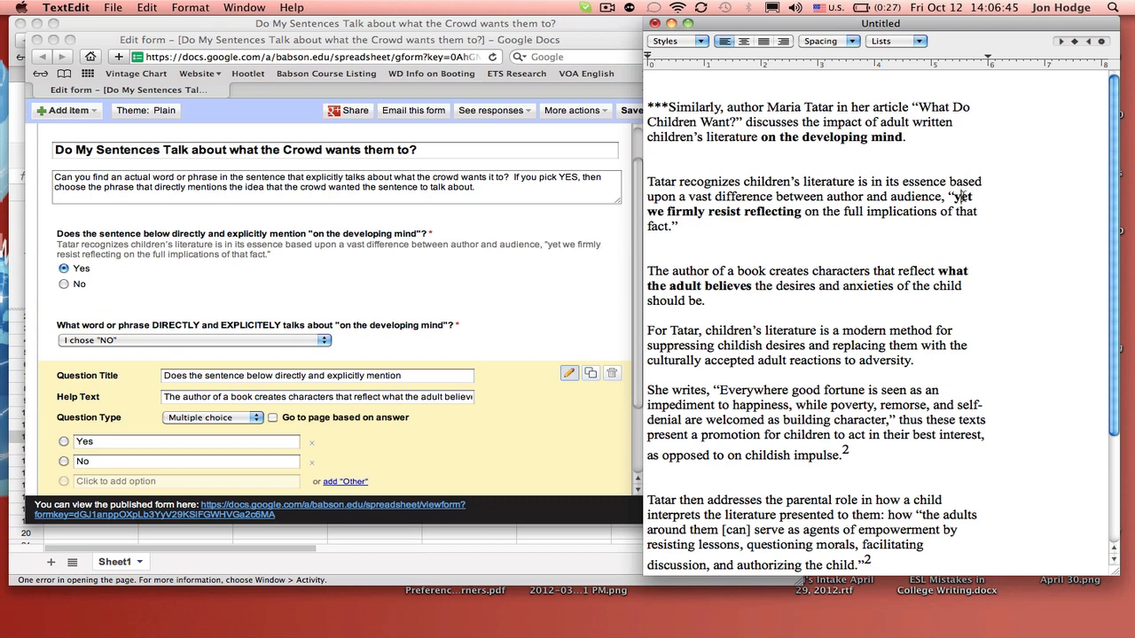
{"action": "left_click_drag", "start_coordinate": [954, 196], "coordinate": [783, 214]}
{"action": "key", "text": "super+c"}
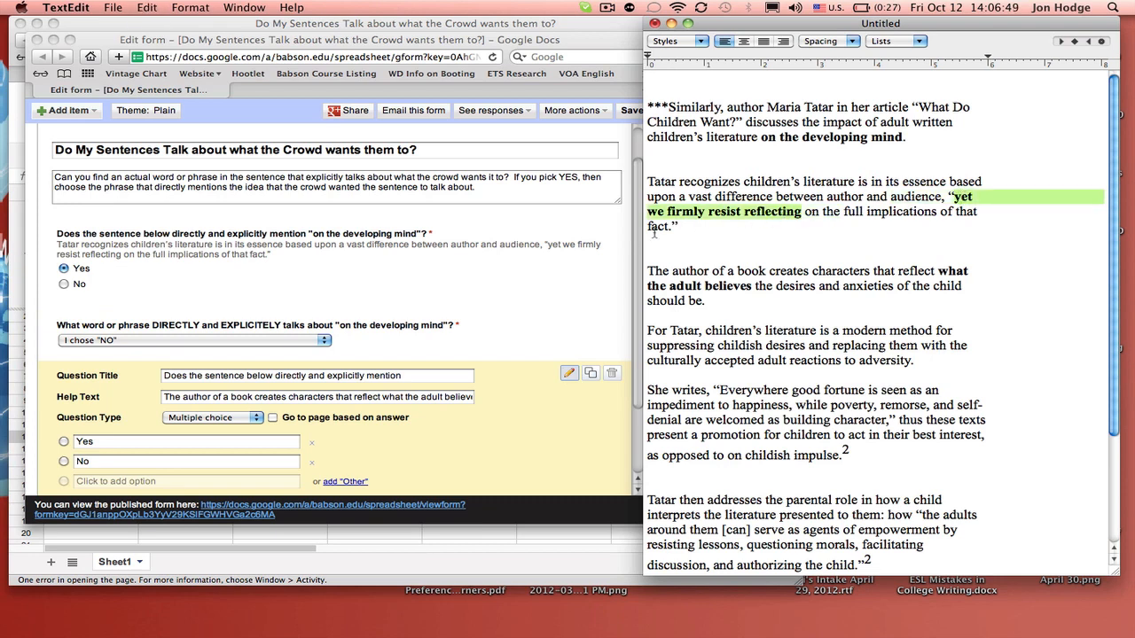
{"action": "left_click", "coordinate": [428, 375]}
{"action": "left_click", "coordinate": [428, 375]}
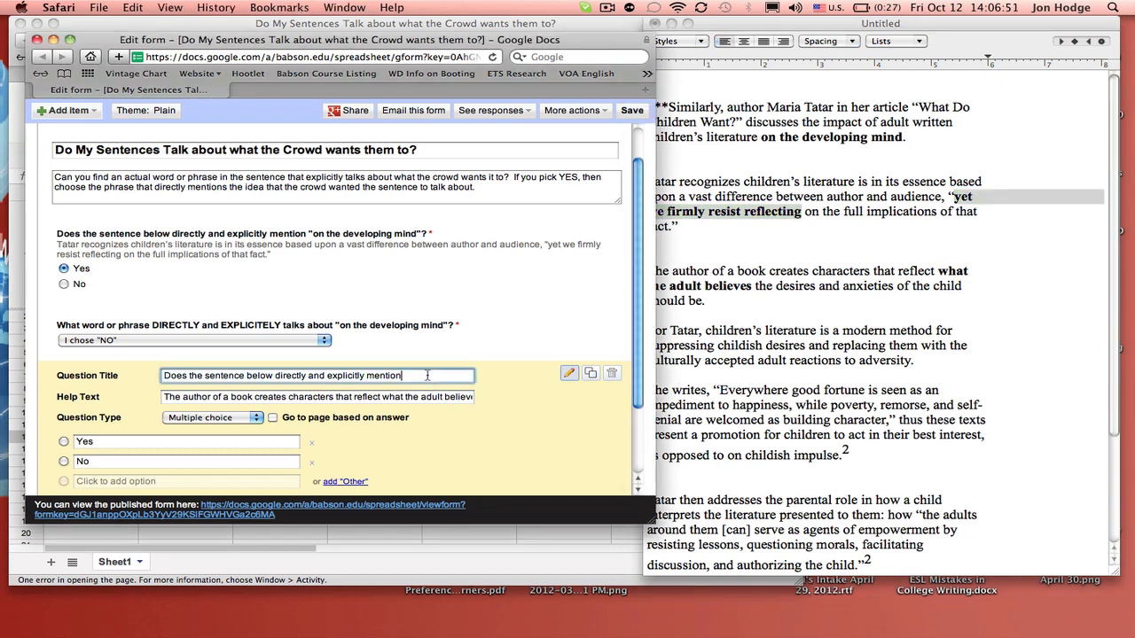
{"action": "type", "text": "\""}
{"action": "key", "text": "super+v"}
{"action": "type", "text": "\"?"}
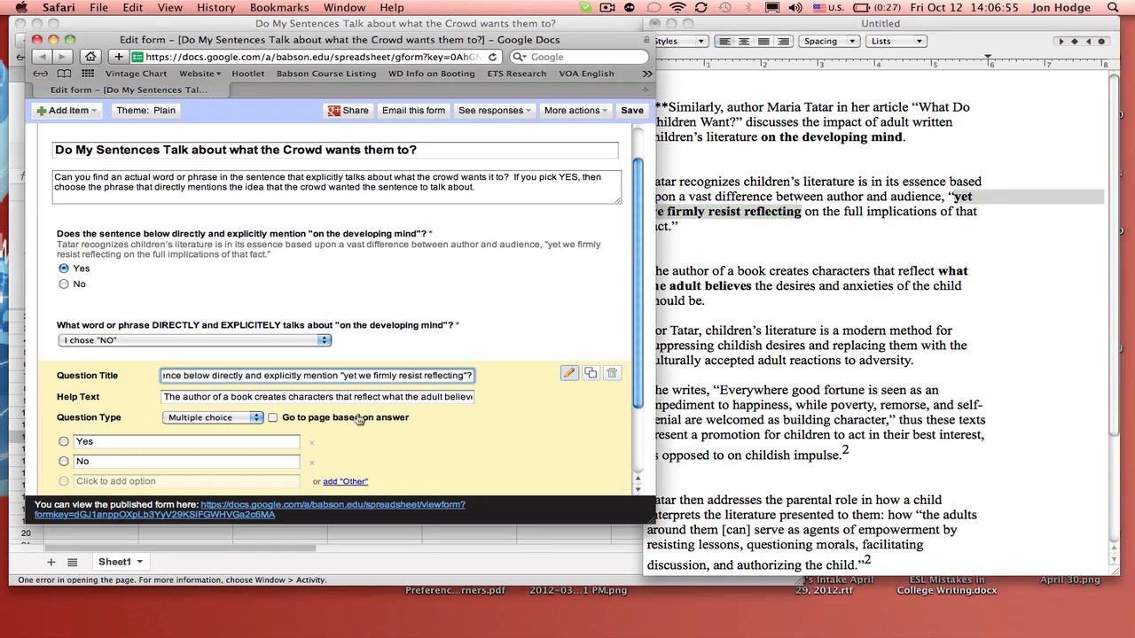
{"action": "left_click", "coordinate": [568, 373]}
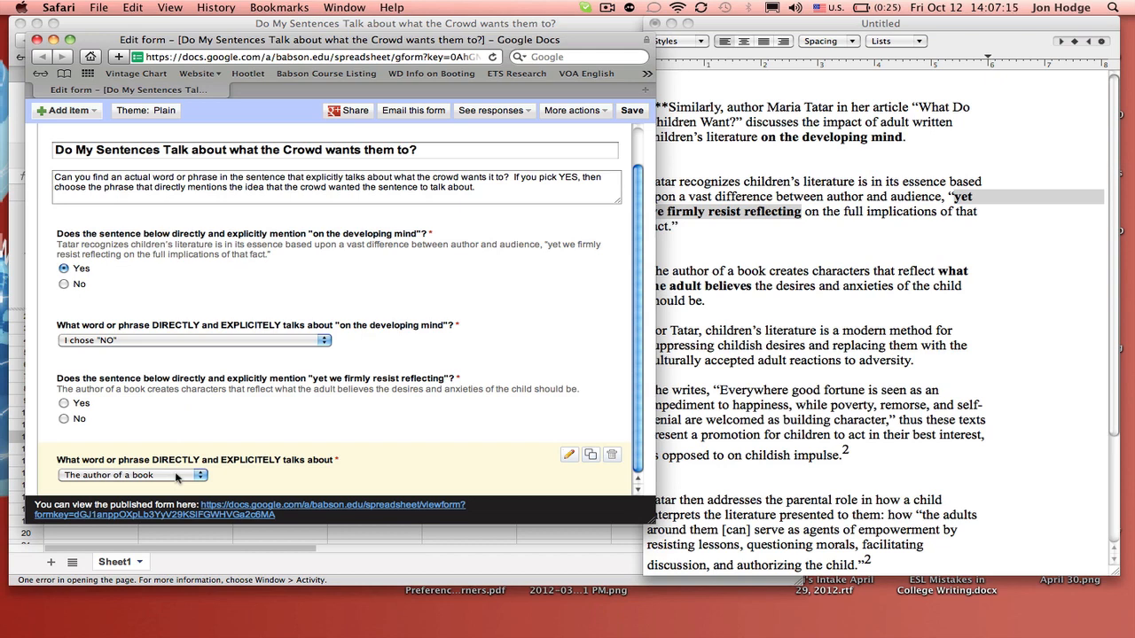
Step: Add the quoted phrase "yet we firmly resist reflecting"? to the end of the last drop-down question's title and finish editing it
{"action": "left_click", "coordinate": [567, 456]}
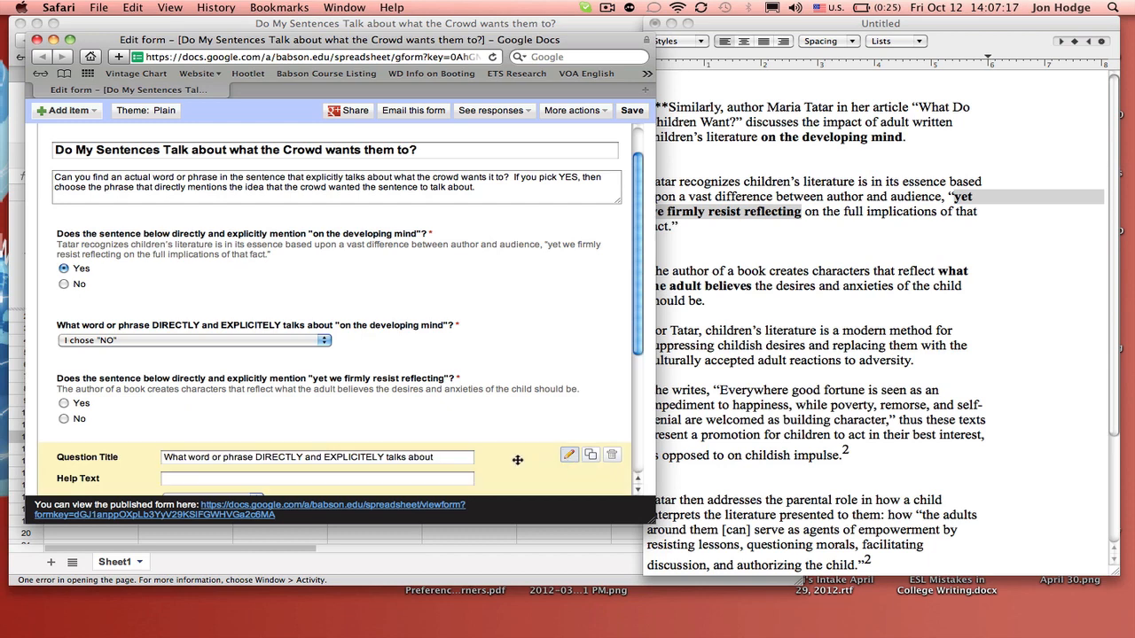
{"action": "left_click", "coordinate": [454, 461]}
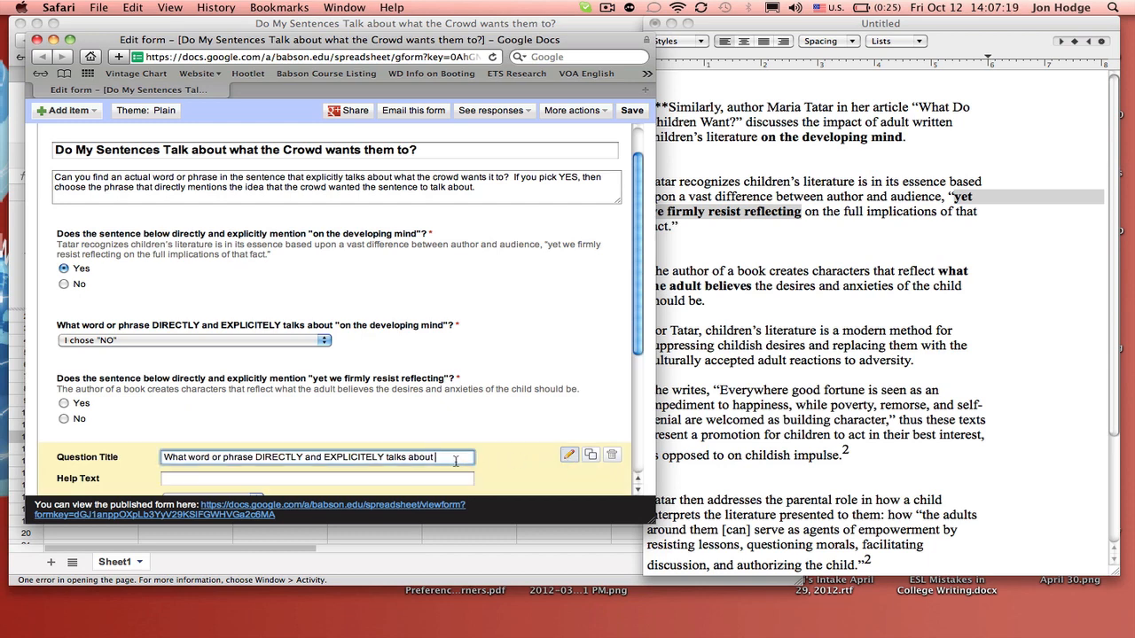
{"action": "key", "text": "super+v"}
{"action": "type", "text": "?"}
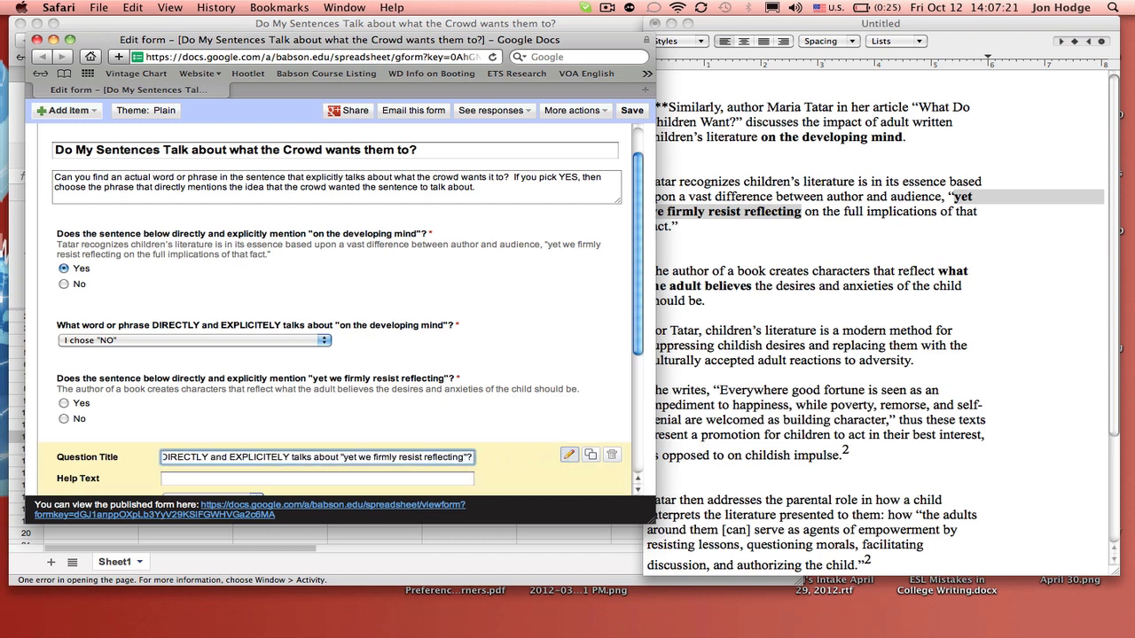
{"action": "left_click", "coordinate": [568, 456]}
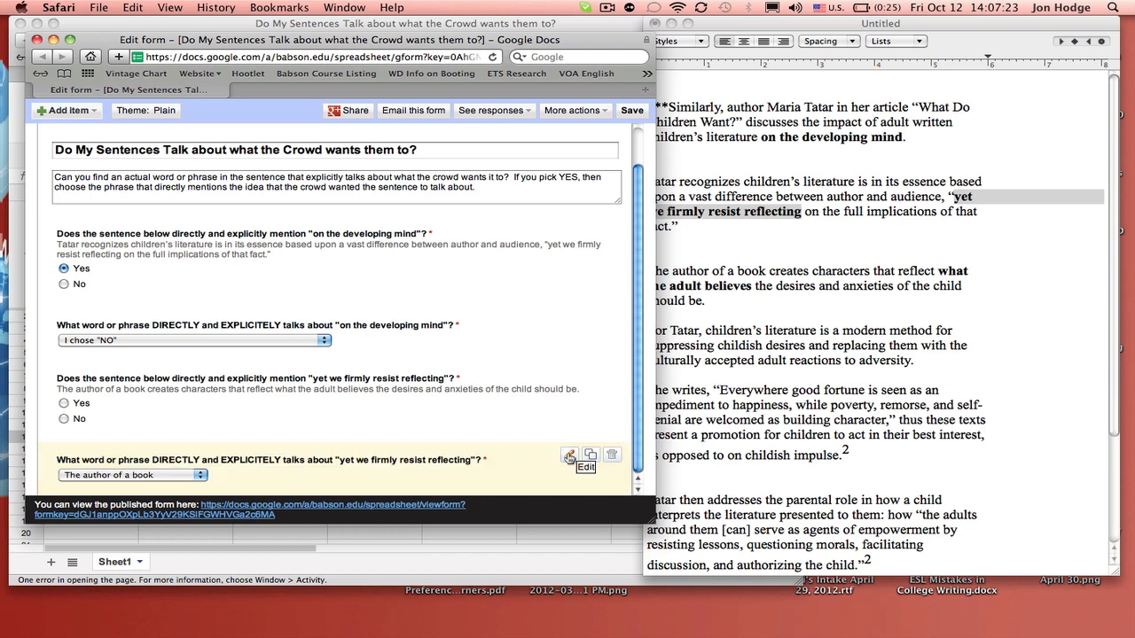
Step: Mark the second essay sentence in the notes with *** at its beginning
{"action": "left_click", "coordinate": [847, 188]}
{"action": "left_click", "coordinate": [649, 182]}
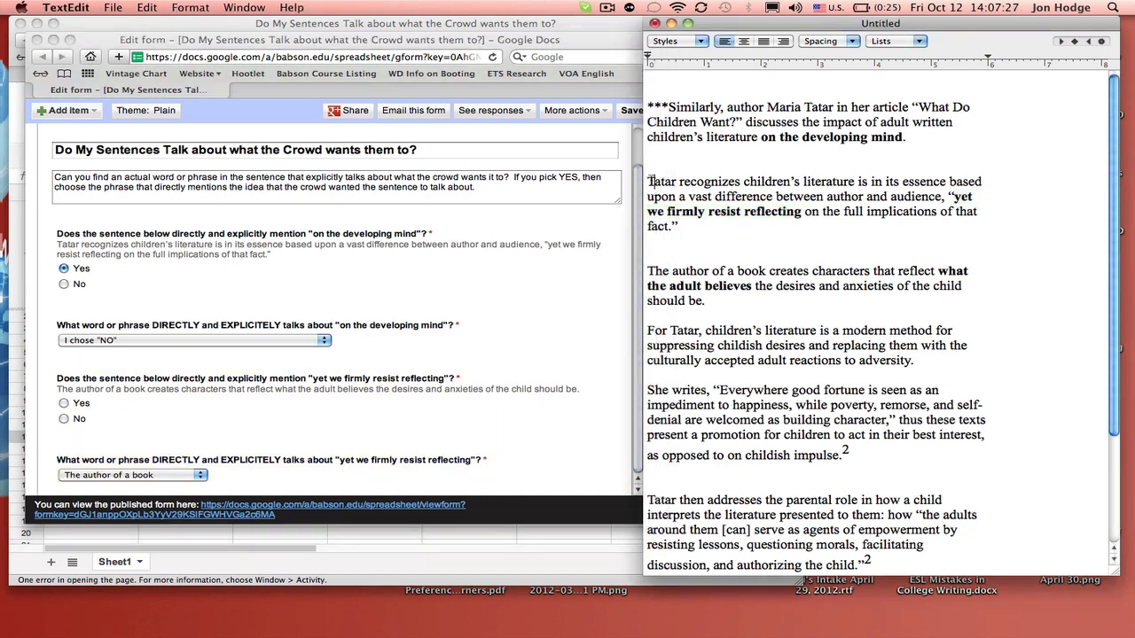
{"action": "type", "text": "***"}
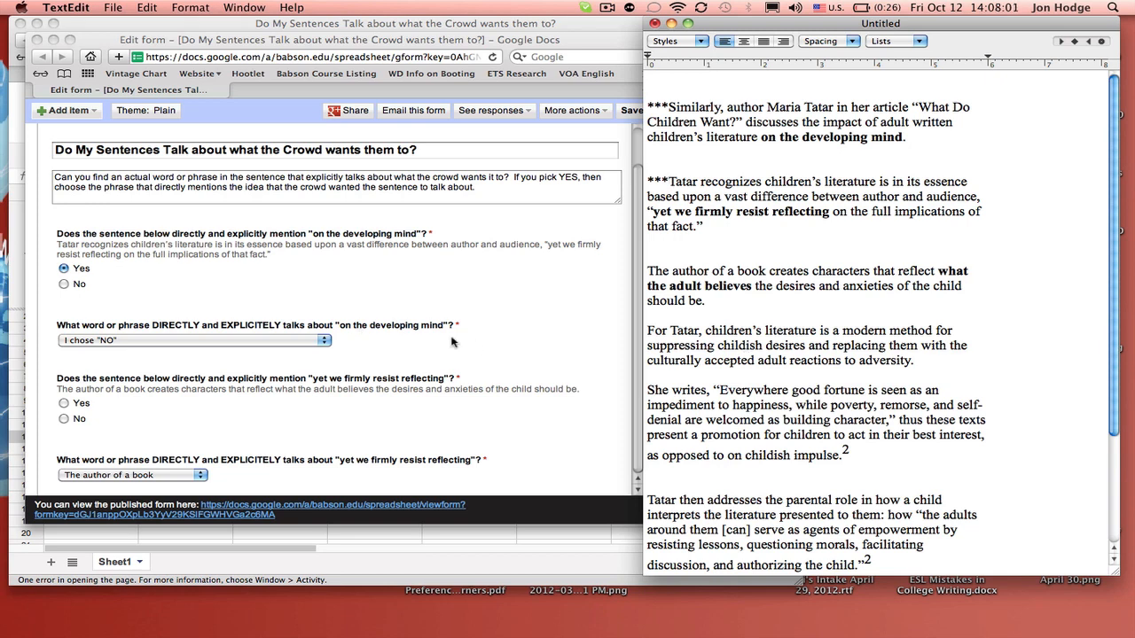
Step: Save the survey form and look through the remaining essay sentences in the notes
{"action": "left_click", "coordinate": [631, 117]}
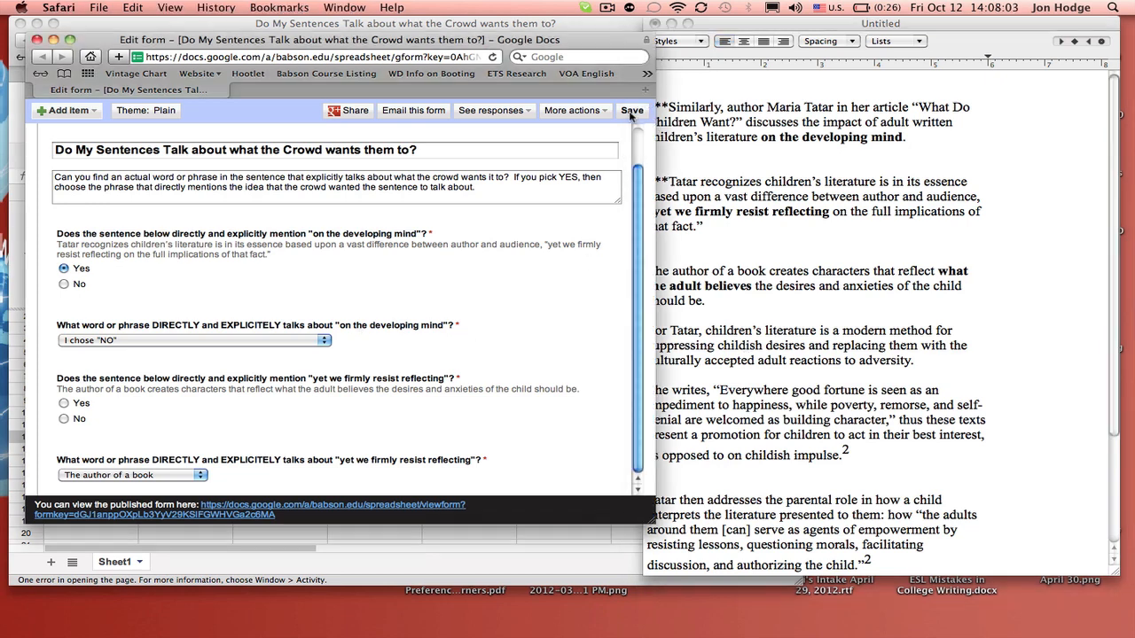
{"action": "left_click", "coordinate": [631, 115]}
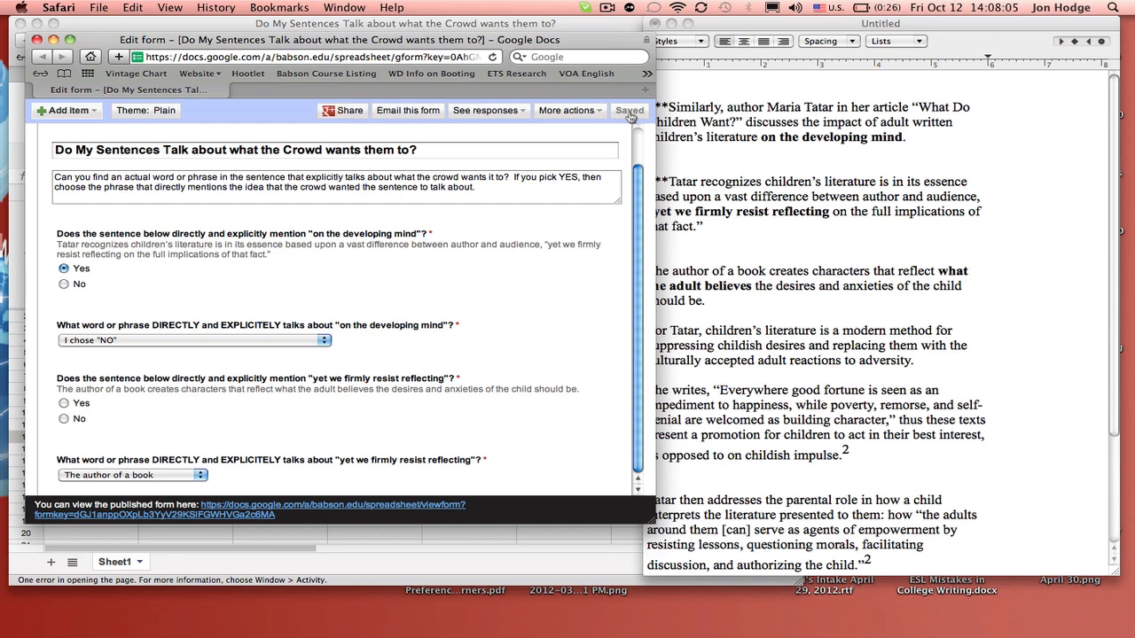
{"action": "mouse_move", "coordinate": [572, 315]}
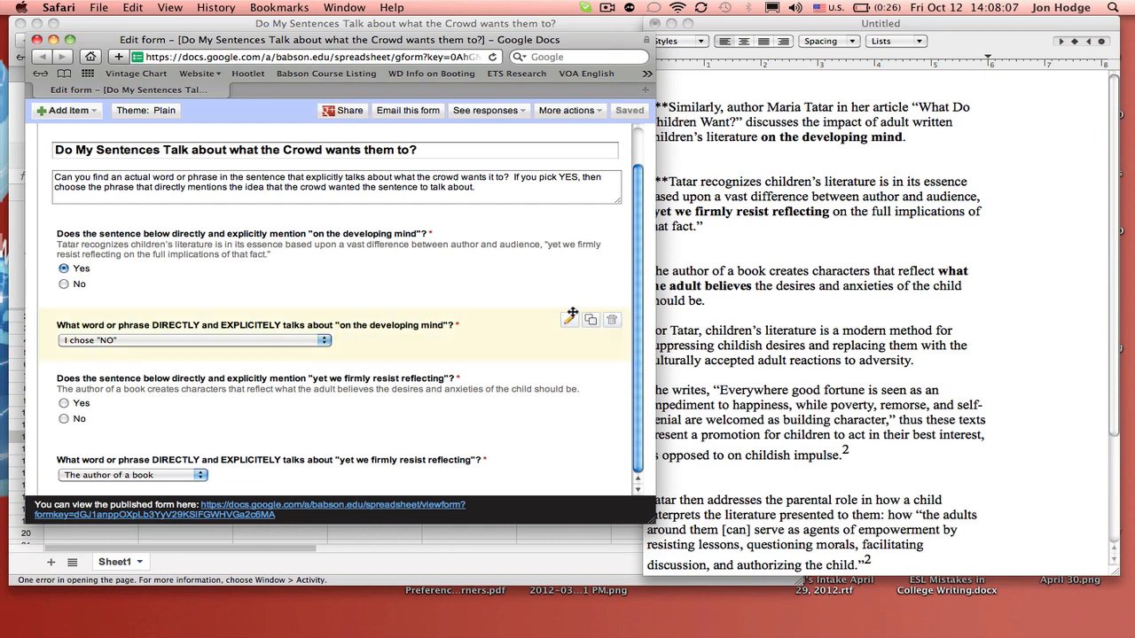
{"action": "scroll", "coordinate": [736, 320], "scroll_direction": "down", "scroll_amount": 5}
{"action": "left_click", "coordinate": [812, 450]}
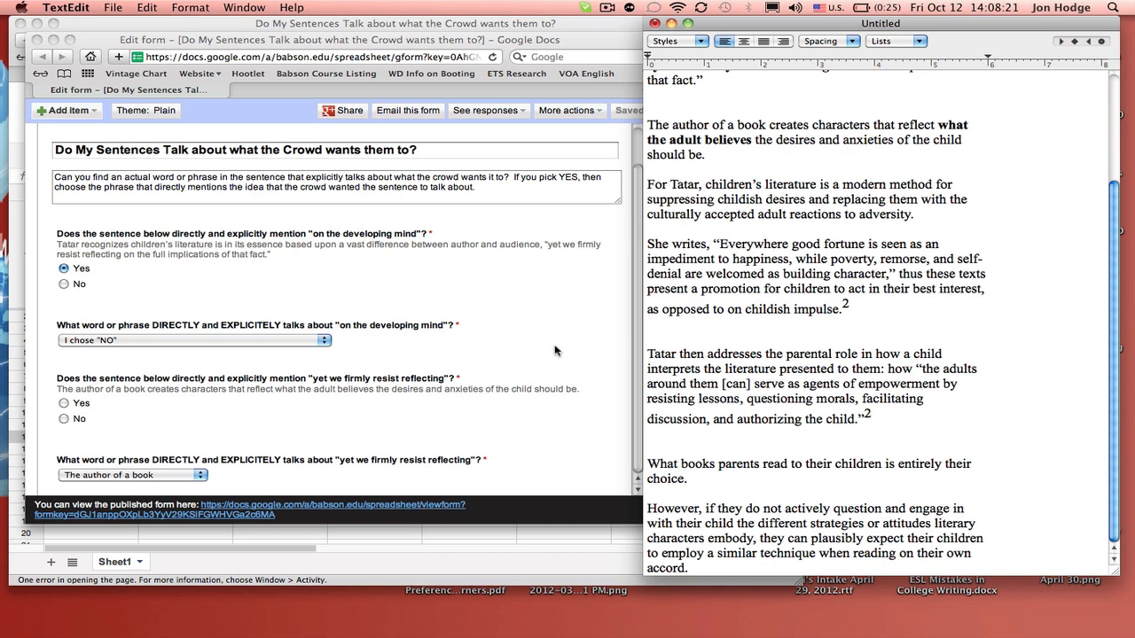
{"action": "scroll", "coordinate": [555, 351], "scroll_direction": "up", "scroll_amount": 1}
{"action": "scroll", "coordinate": [555, 351], "scroll_direction": "down", "scroll_amount": 1}
{"action": "left_click", "coordinate": [550, 235]}
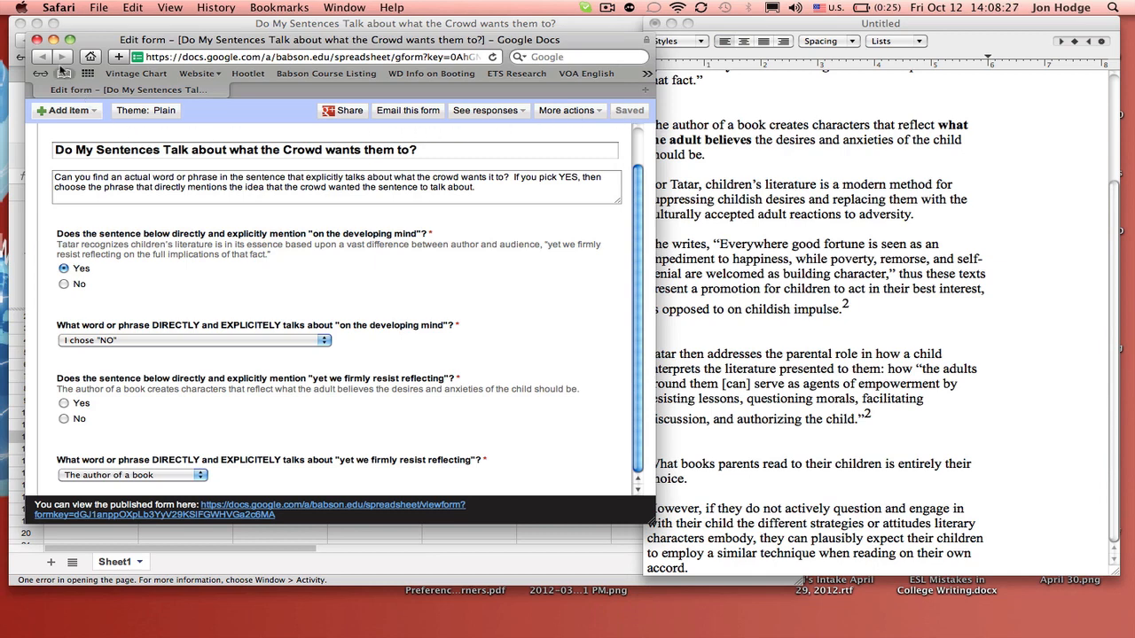
Step: Close the form editor and open the live form from the response spreadsheet
{"action": "left_click", "coordinate": [36, 40]}
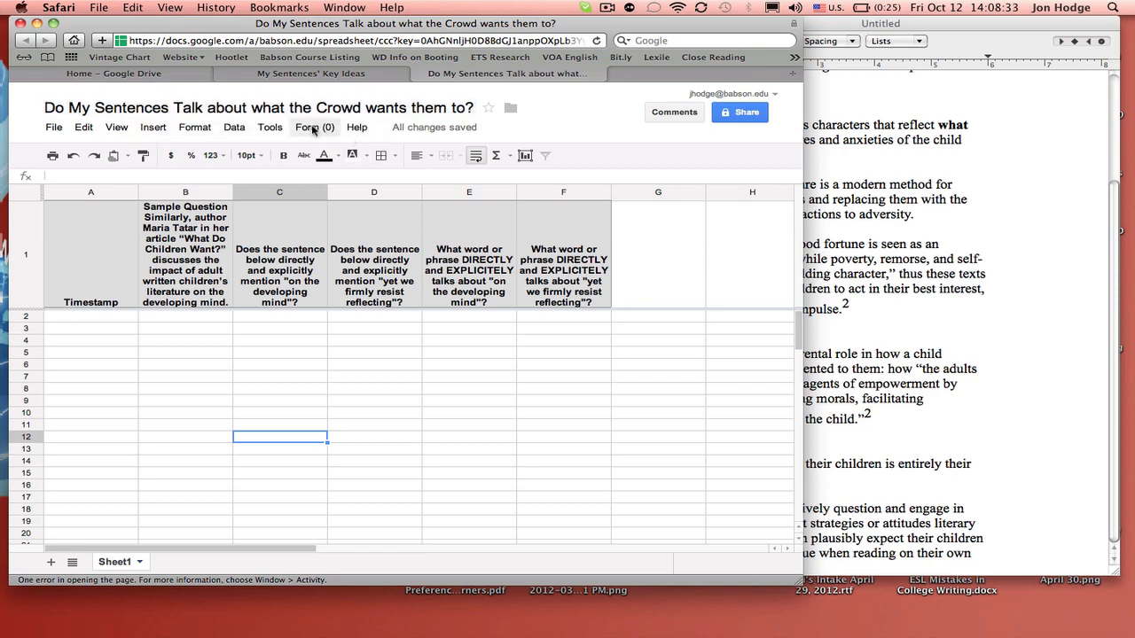
{"action": "left_click", "coordinate": [313, 129]}
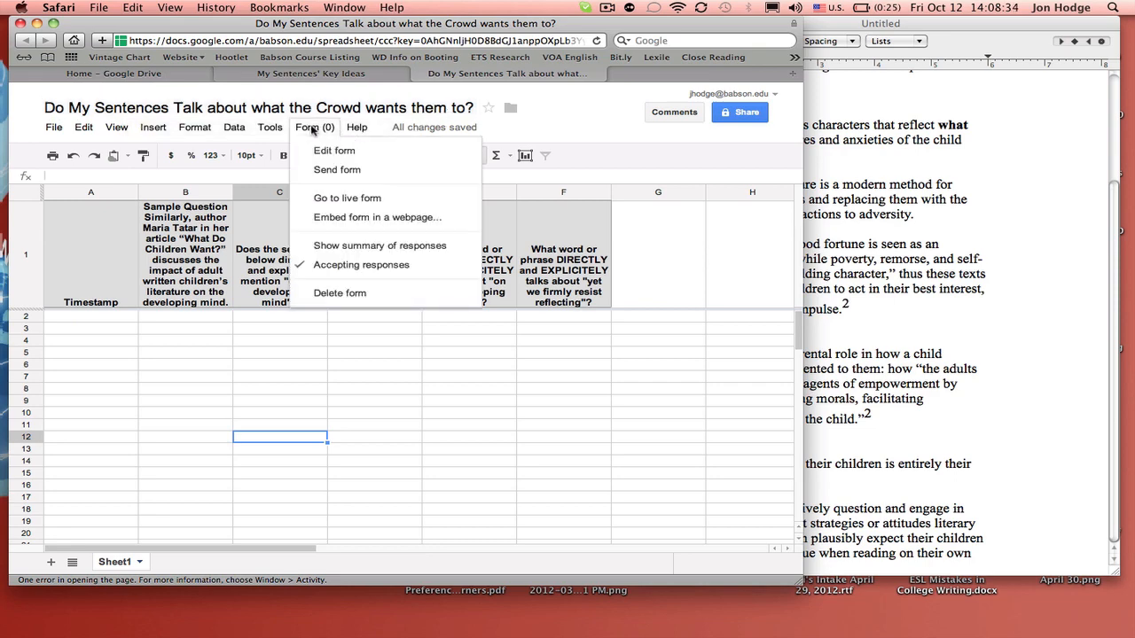
{"action": "left_click", "coordinate": [339, 204]}
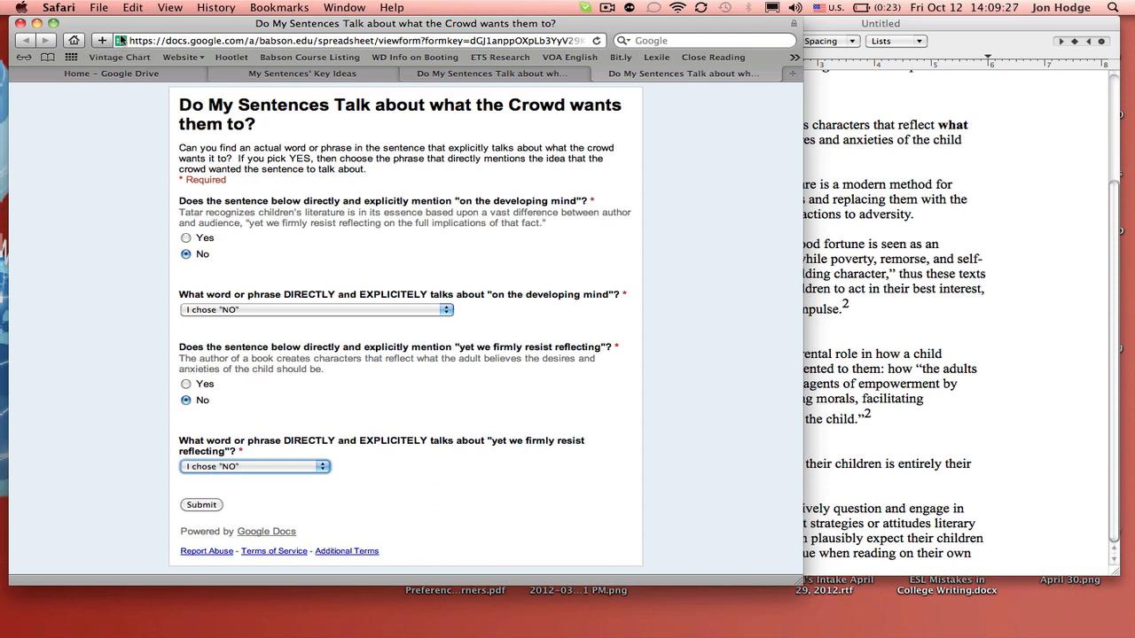
Step: Select the live form's full web address
{"action": "left_click", "coordinate": [119, 42]}
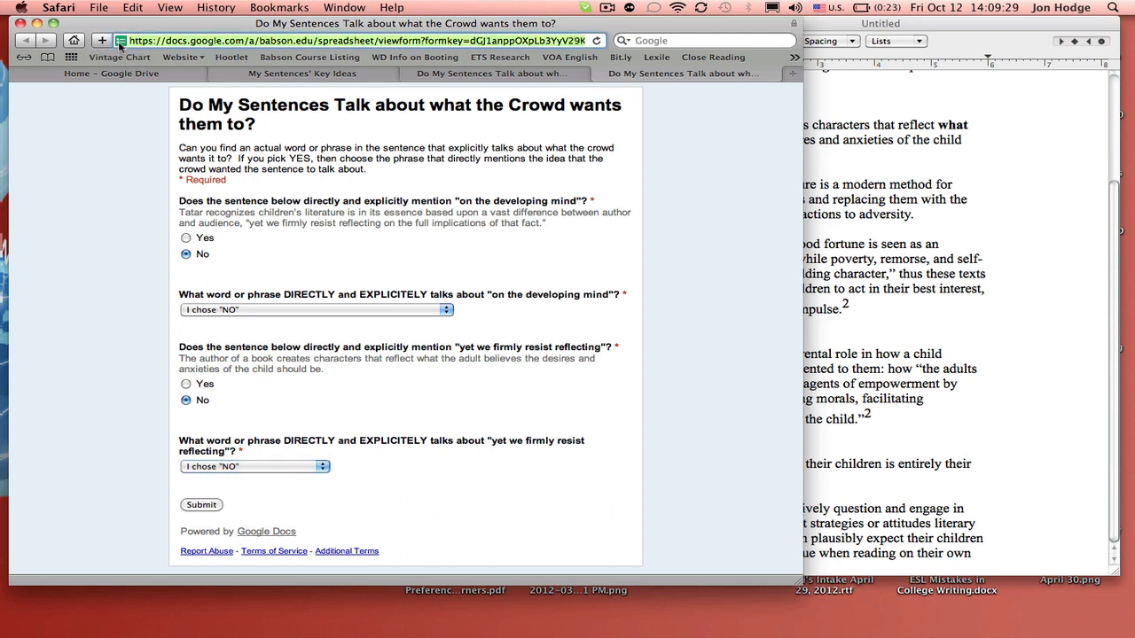